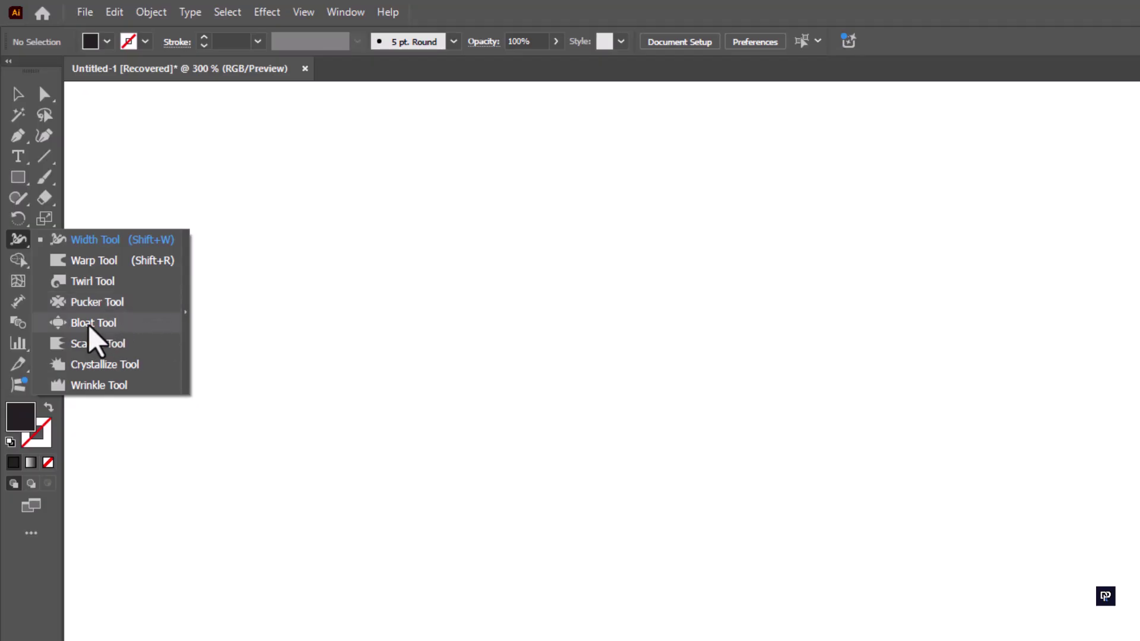
{"action": "left_click", "coordinate": [16, 241]}
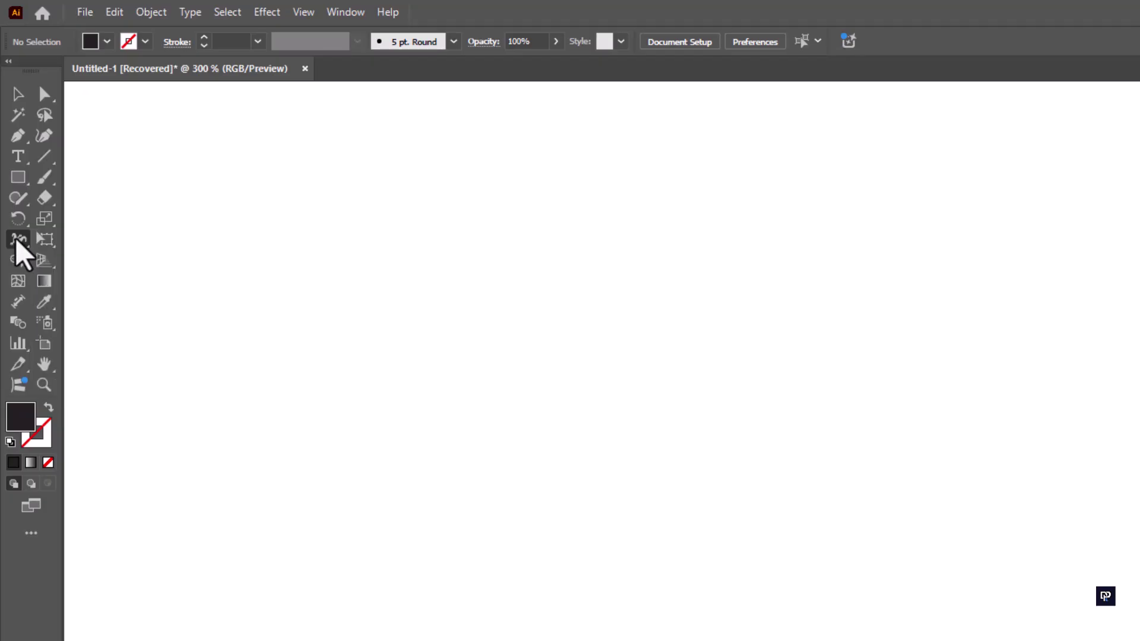
{"action": "left_click_drag", "start_coordinate": [21, 242], "coordinate": [102, 240]}
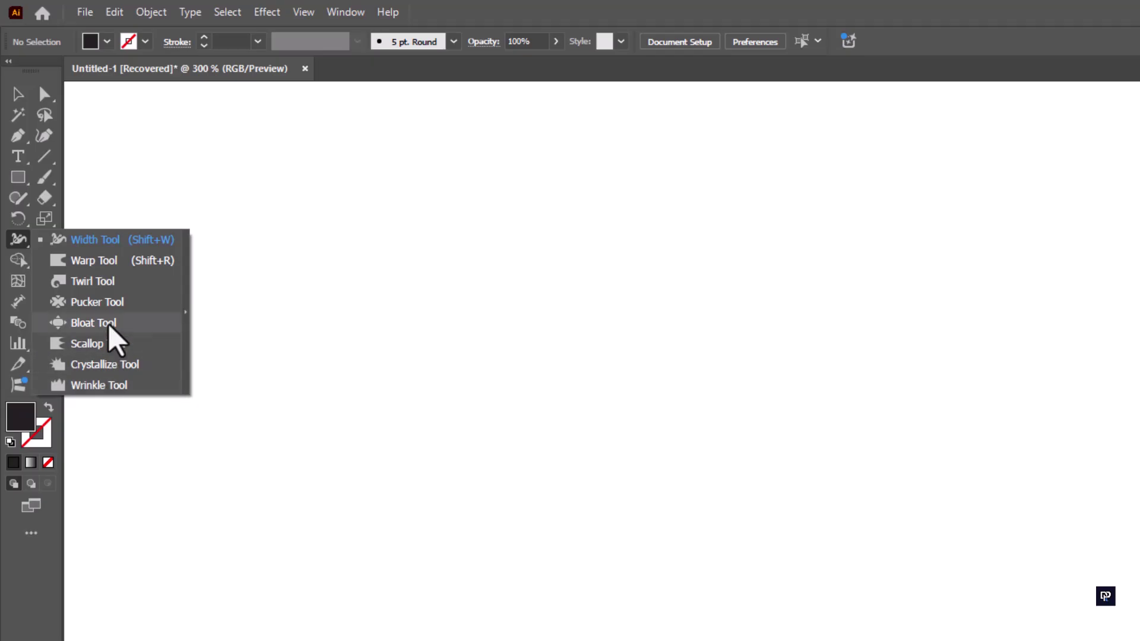
{"action": "left_click", "coordinate": [19, 243]}
- Draw a black rectangle about 148 px wide and 103 px high in the middle of the canvas
{"action": "left_click", "coordinate": [18, 177]}
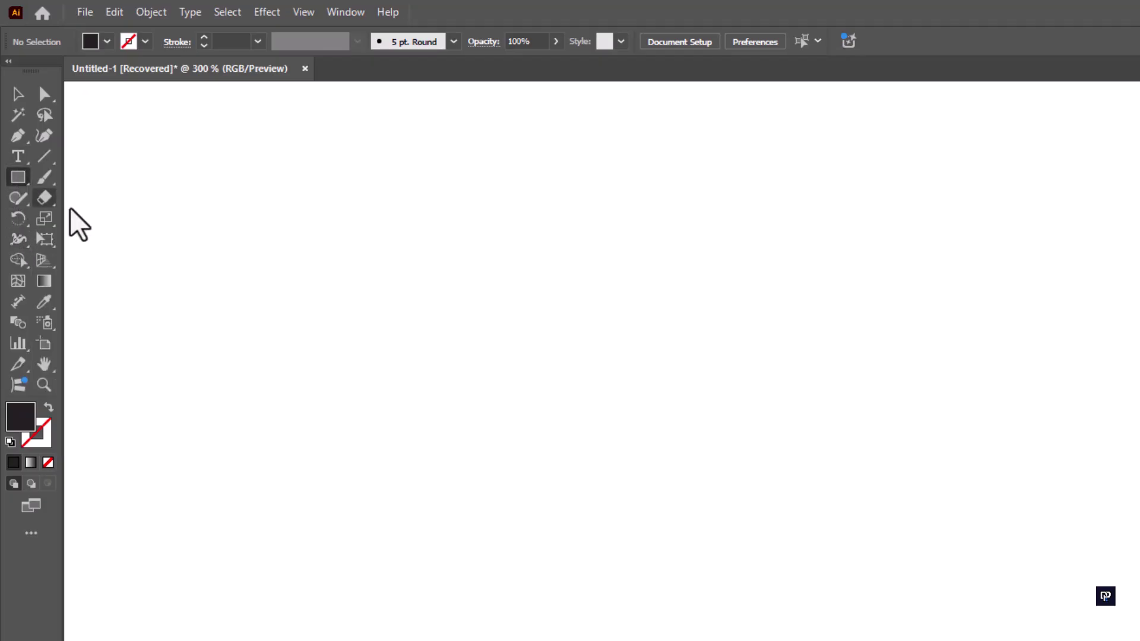
{"action": "left_click_drag", "start_coordinate": [408, 271], "coordinate": [873, 591]}
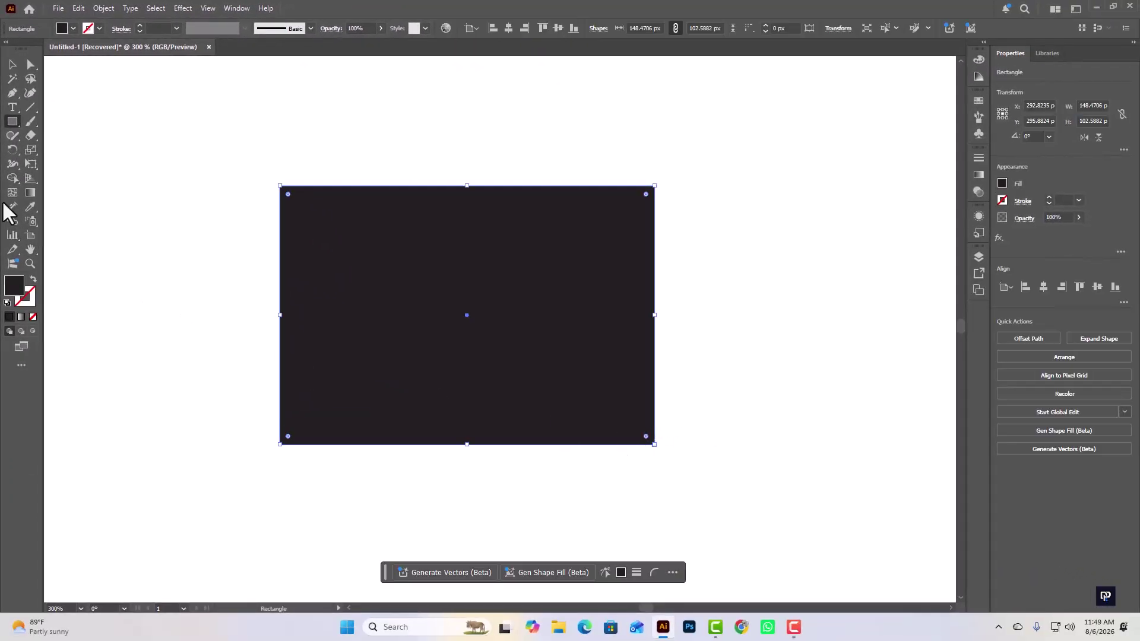
{"action": "left_click", "coordinate": [13, 165]}
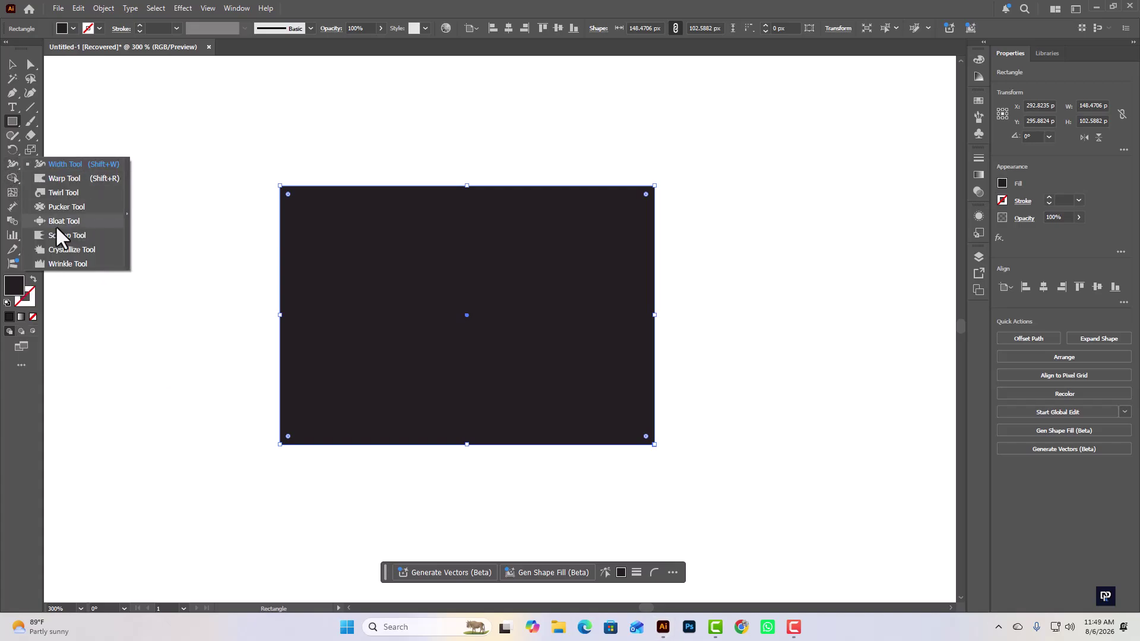
{"action": "left_click", "coordinate": [127, 214]}
{"action": "left_click_drag", "start_coordinate": [88, 172], "coordinate": [179, 190]}
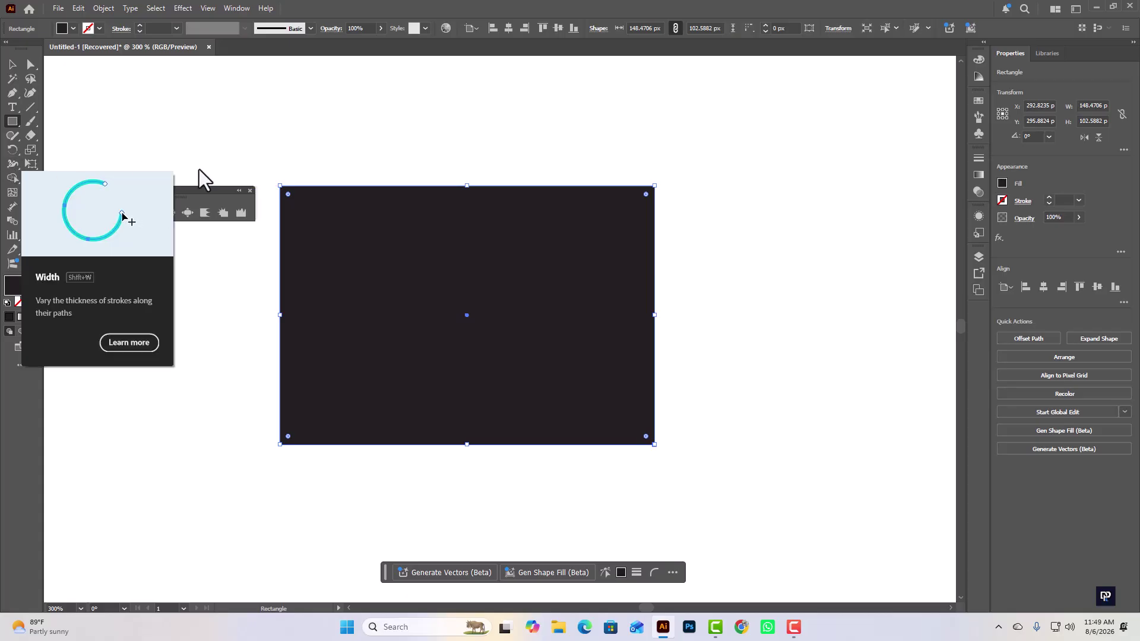
{"action": "left_click", "coordinate": [250, 190]}
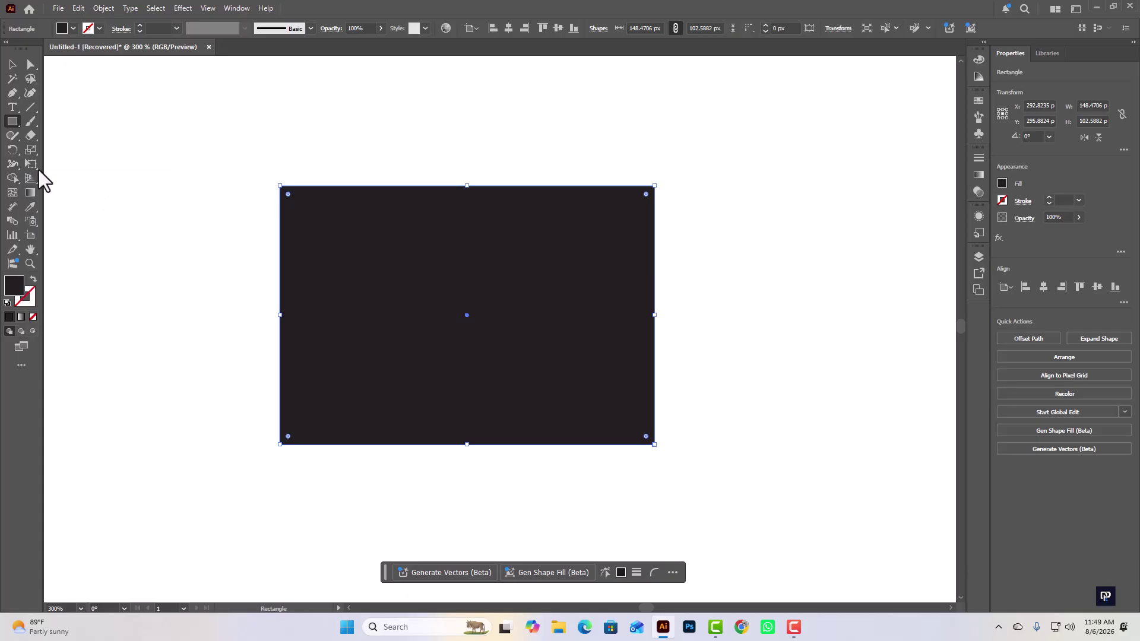
- Resize the Bloat tool's brush to a circle and pull four finger-like bulges upward from the rectangle's top edge
{"action": "left_click", "coordinate": [13, 164]}
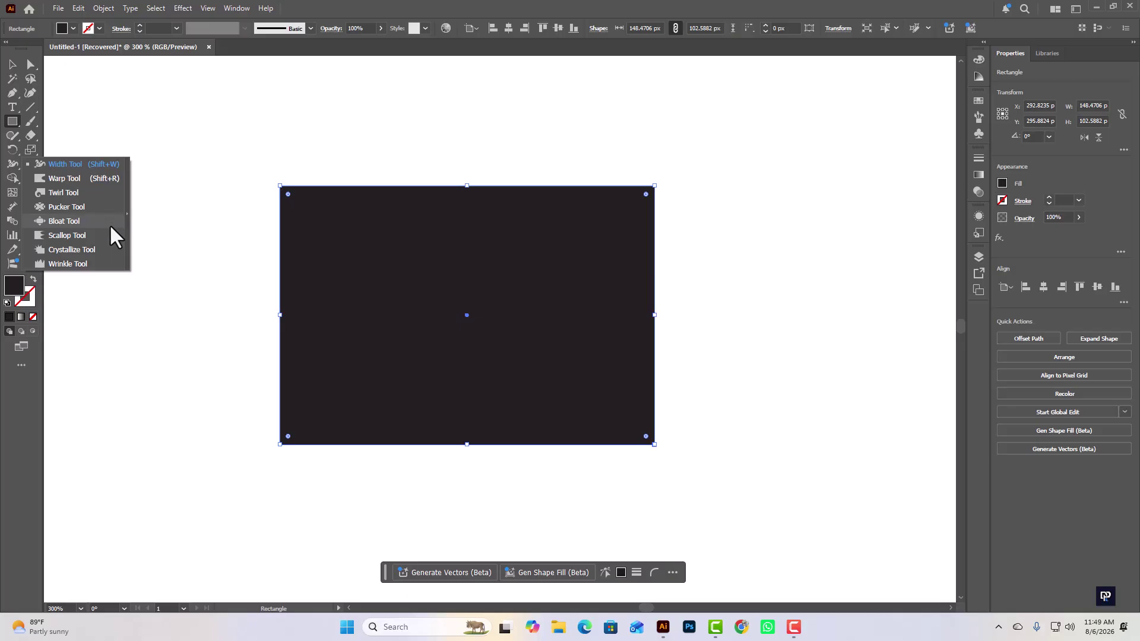
{"action": "left_click", "coordinate": [69, 218]}
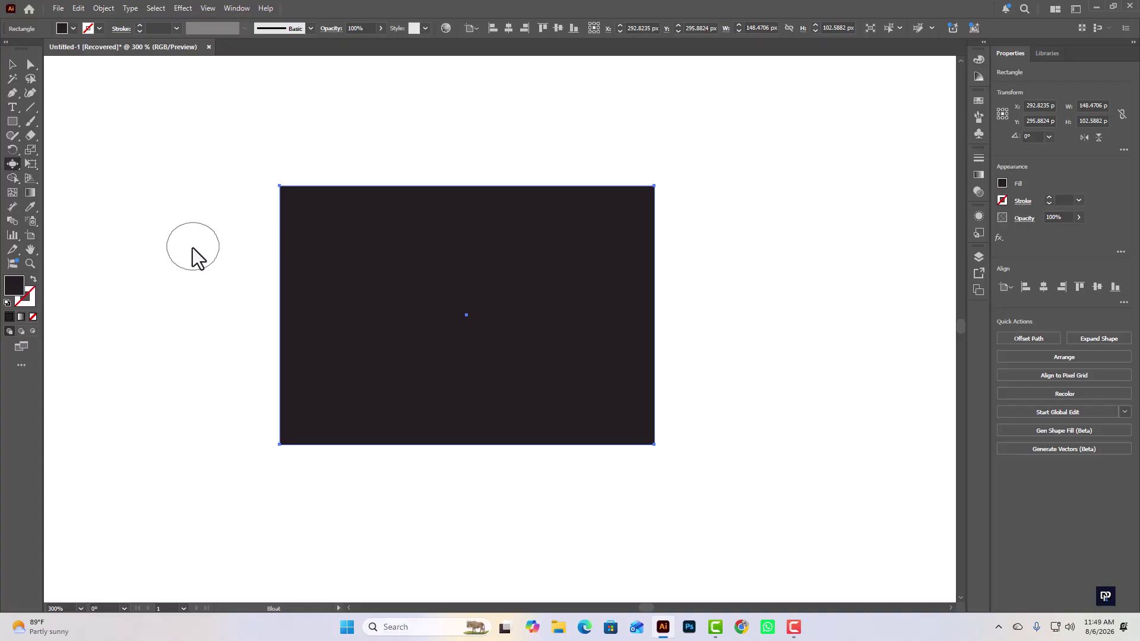
{"action": "mouse_move", "coordinate": [191, 291]}
{"action": "left_mouse_down"}
{"action": "mouse_move", "coordinate": [160, 247]}
{"action": "mouse_move", "coordinate": [116, 273]}
{"action": "mouse_move", "coordinate": [143, 265]}
{"action": "mouse_move", "coordinate": [157, 278]}
{"action": "mouse_move", "coordinate": [124, 270]}
{"action": "mouse_move", "coordinate": [132, 275]}
{"action": "left_mouse_up"}
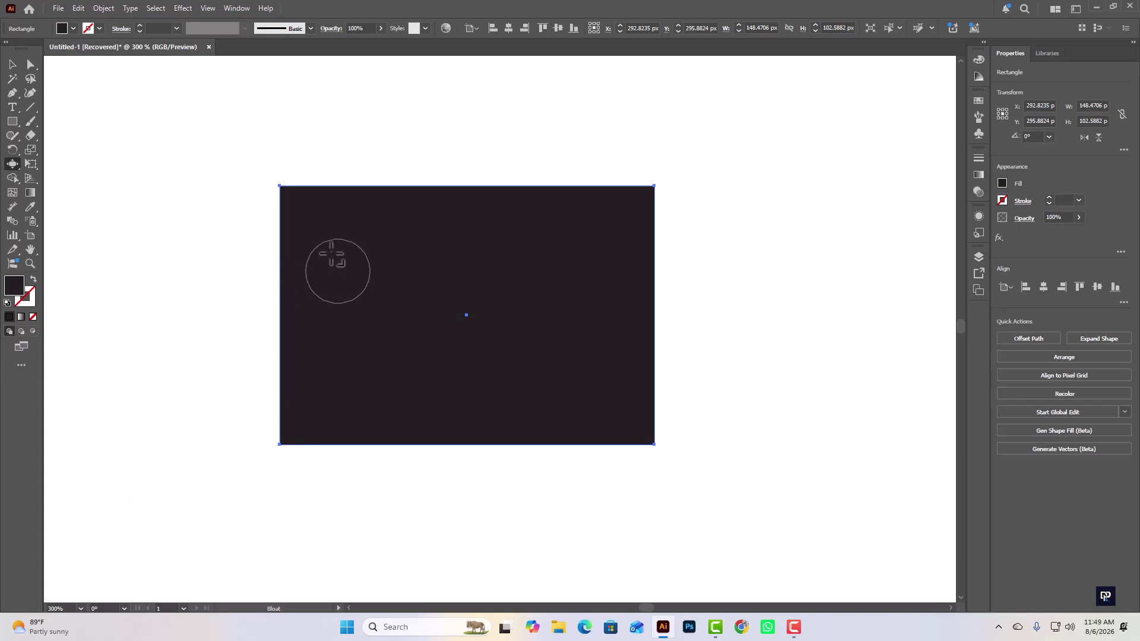
{"action": "left_click_drag", "start_coordinate": [331, 171], "coordinate": [340, 99]}
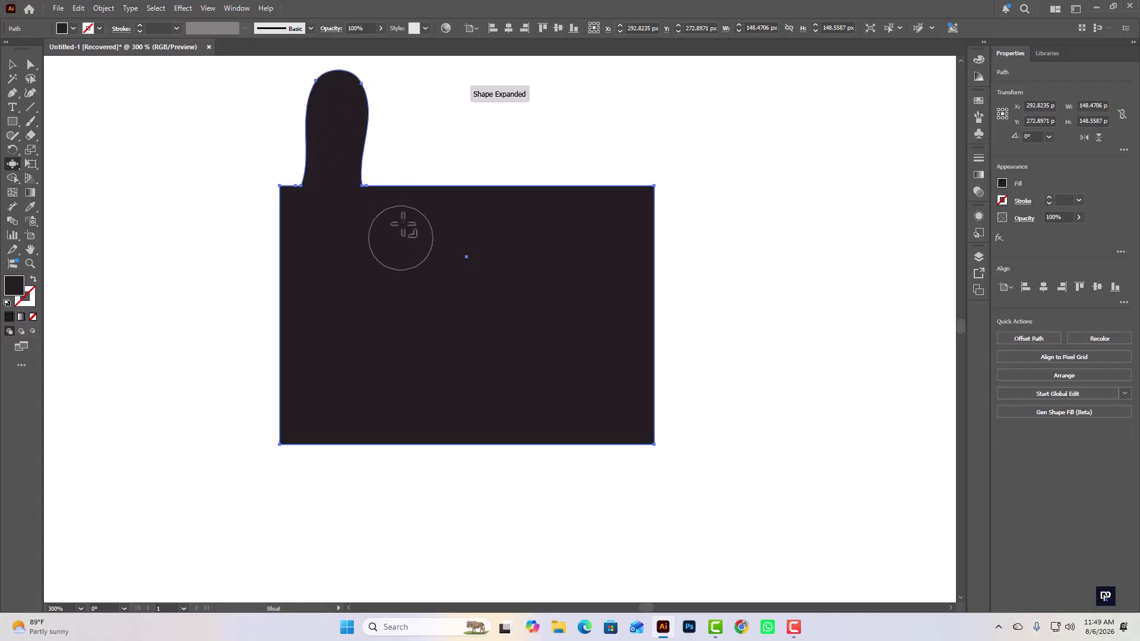
{"action": "left_click_drag", "start_coordinate": [406, 193], "coordinate": [432, 106]}
{"action": "left_click_drag", "start_coordinate": [483, 240], "coordinate": [534, 111]}
{"action": "left_click_drag", "start_coordinate": [596, 183], "coordinate": [627, 119]}
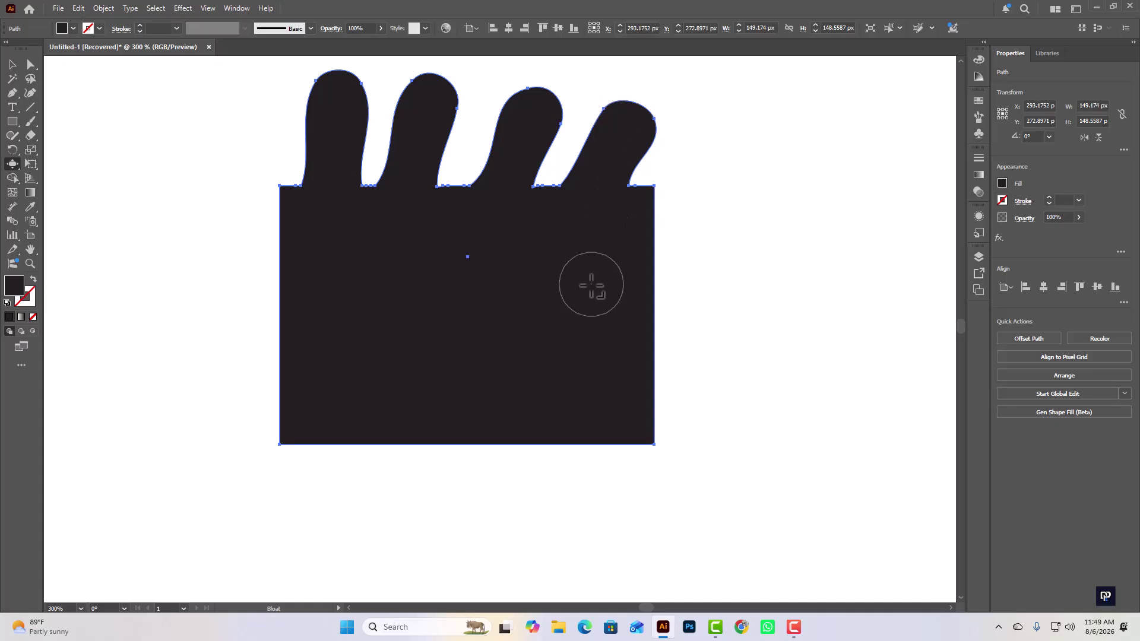
- Bloat the rectangle's right edge outward and carve a wide horizontal channel through its middle past the left edge
{"action": "left_click_drag", "start_coordinate": [590, 285], "coordinate": [742, 250]}
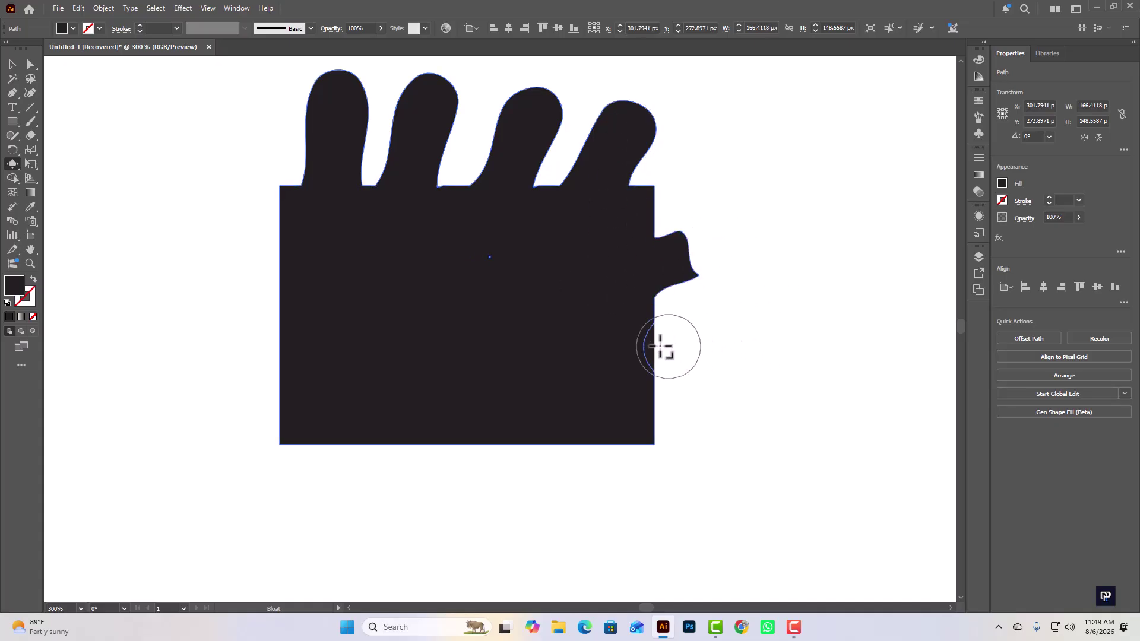
{"action": "left_click_drag", "start_coordinate": [661, 346], "coordinate": [244, 330]}
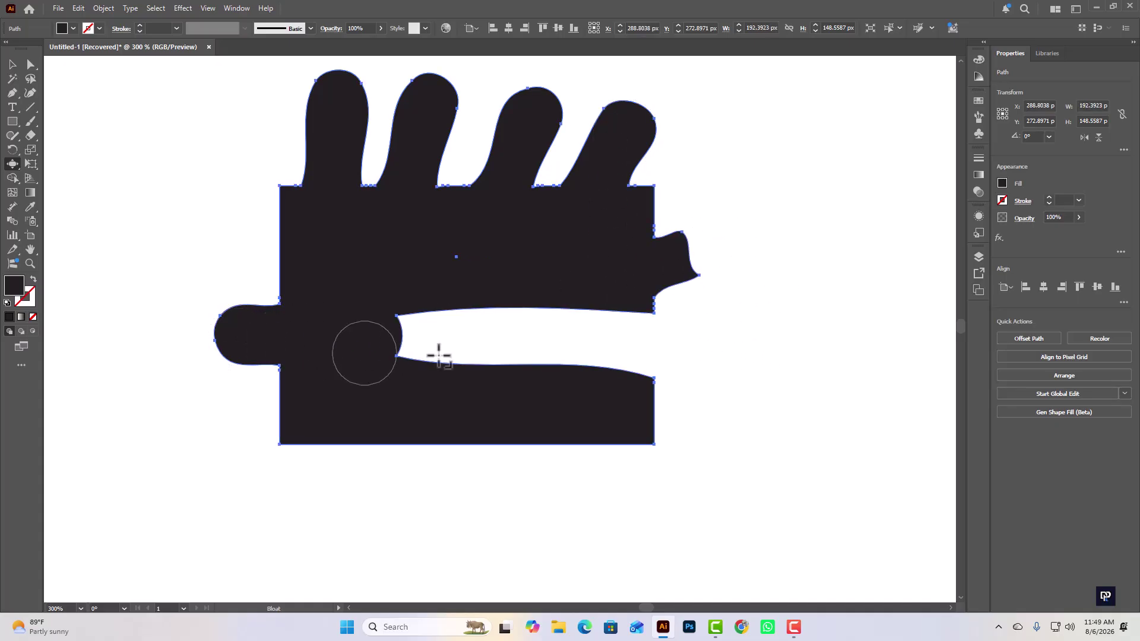
{"action": "mouse_move", "coordinate": [346, 356]}
{"action": "left_mouse_down"}
{"action": "mouse_move", "coordinate": [417, 374]}
{"action": "mouse_move", "coordinate": [496, 344]}
{"action": "mouse_move", "coordinate": [223, 311]}
{"action": "left_mouse_up"}
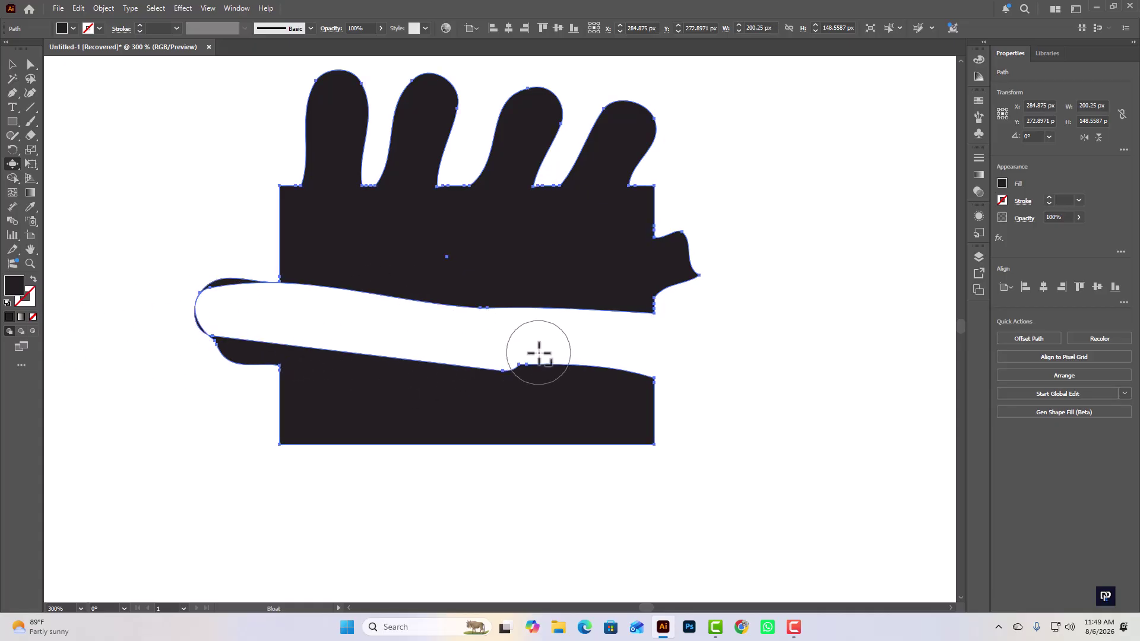
- Bloat one branch of the channel upward, push a bulge out of the right edge, and carve three branches down through the bottom edge
{"action": "left_click_drag", "start_coordinate": [540, 346], "coordinate": [547, 176]}
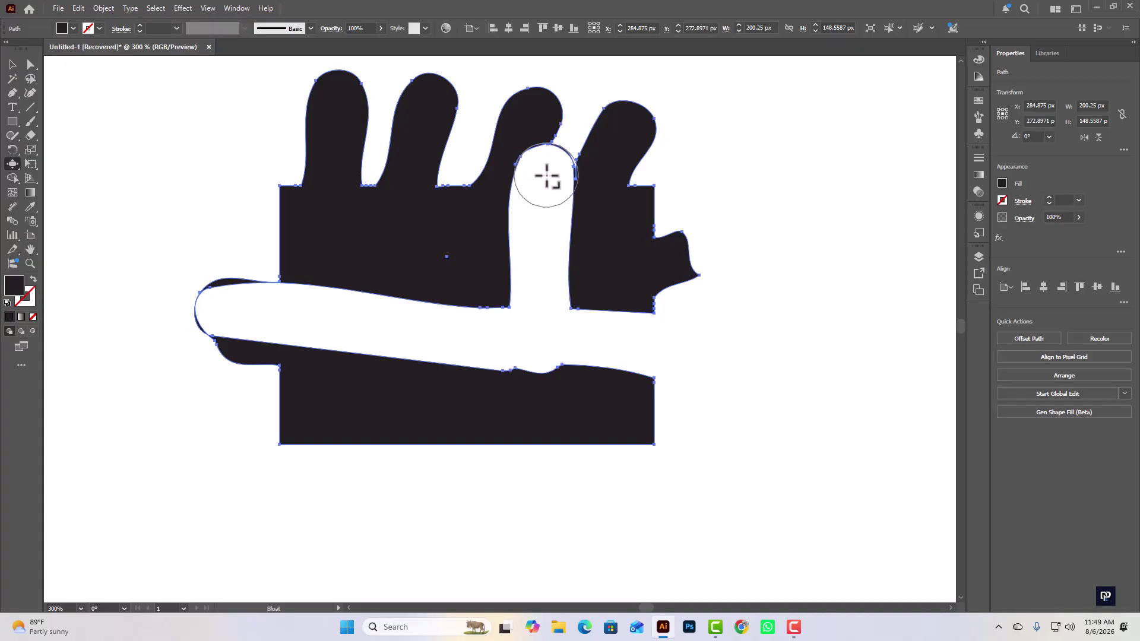
{"action": "left_click_drag", "start_coordinate": [544, 255], "coordinate": [746, 225]}
{"action": "left_click_drag", "start_coordinate": [478, 357], "coordinate": [487, 495]}
{"action": "left_click_drag", "start_coordinate": [338, 338], "coordinate": [278, 503]}
{"action": "mouse_move", "coordinate": [562, 382]}
{"action": "left_mouse_down"}
{"action": "mouse_move", "coordinate": [593, 387]}
{"action": "mouse_move", "coordinate": [617, 489]}
{"action": "left_mouse_up"}
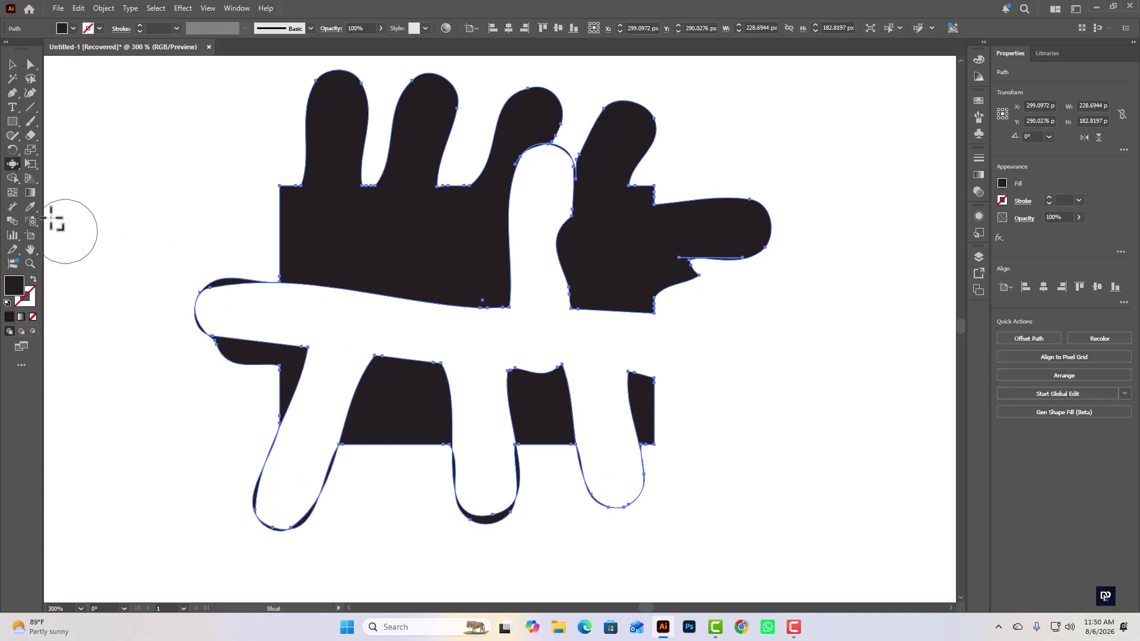
- Delete the bloated shape from the canvas
{"action": "left_click", "coordinate": [11, 155]}
{"action": "left_click", "coordinate": [12, 160]}
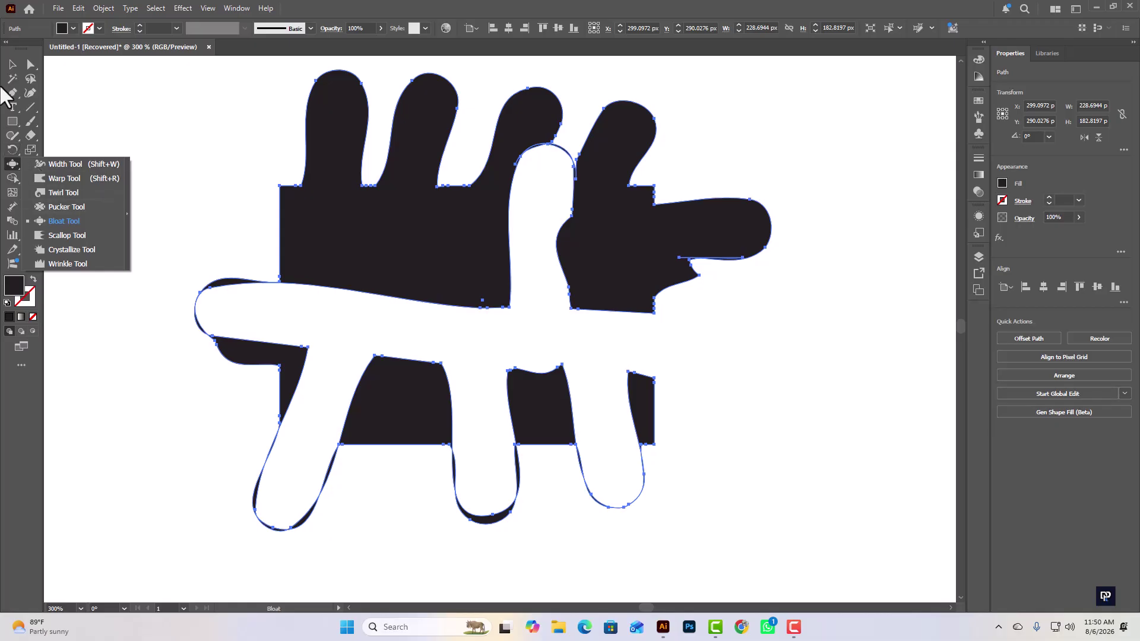
{"action": "left_click", "coordinate": [12, 64]}
{"action": "scroll", "coordinate": [497, 224], "scroll_direction": "up", "scroll_amount": 1}
{"action": "scroll", "coordinate": [496, 224], "scroll_direction": "right", "scroll_amount": 1}
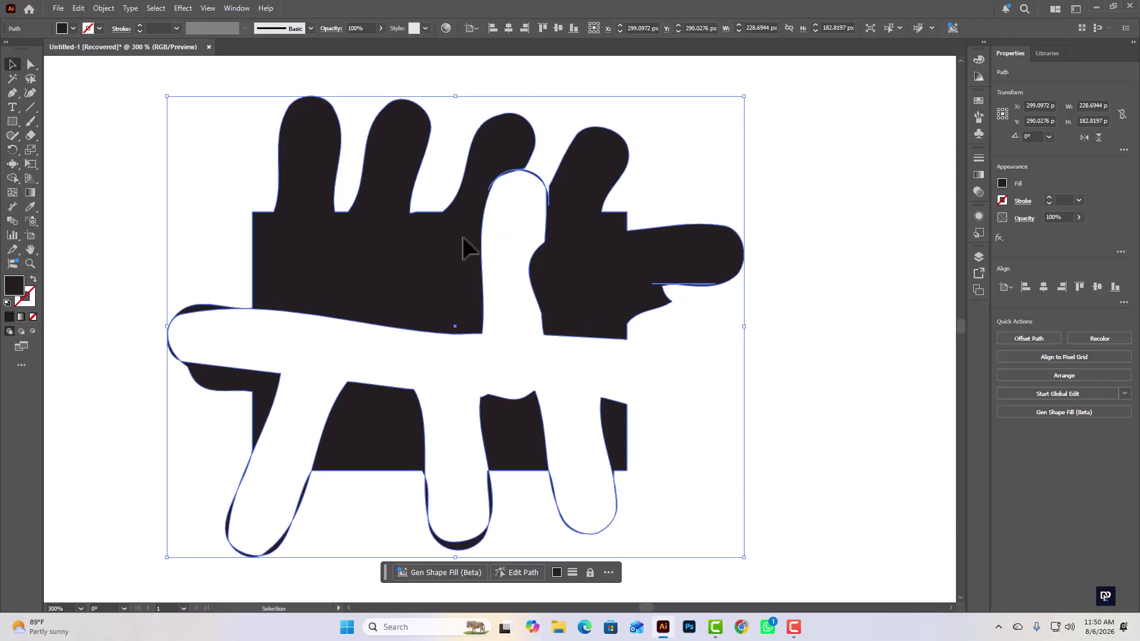
{"action": "key", "text": "Delete"}
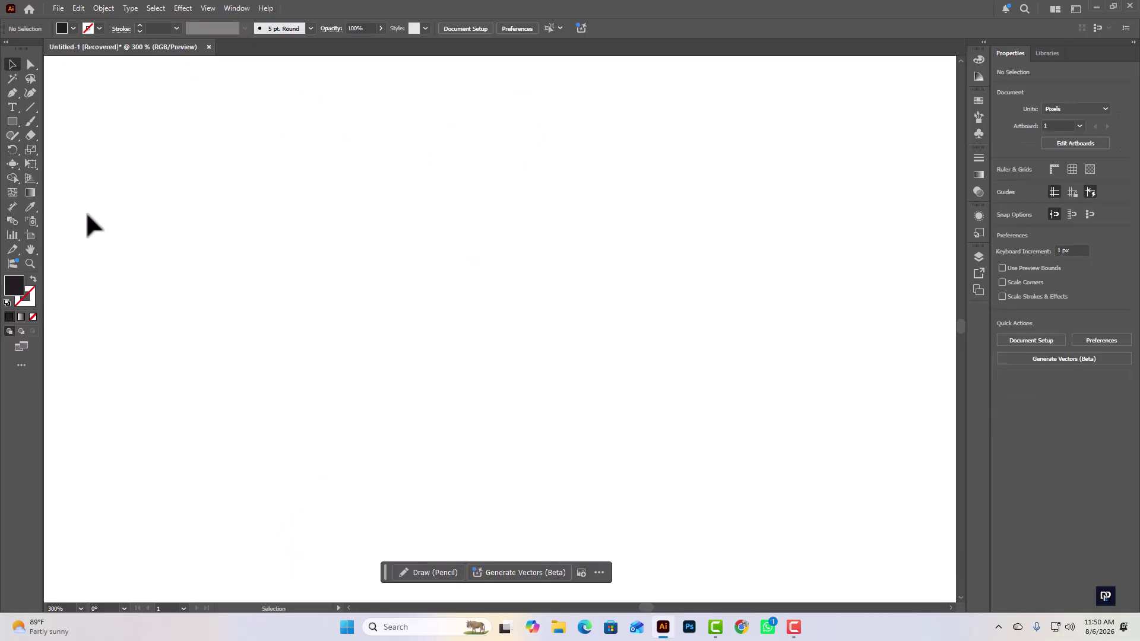
- Draw a new black rectangle about 180 px wide and 109 px high in the middle of the canvas
{"action": "left_click", "coordinate": [12, 163]}
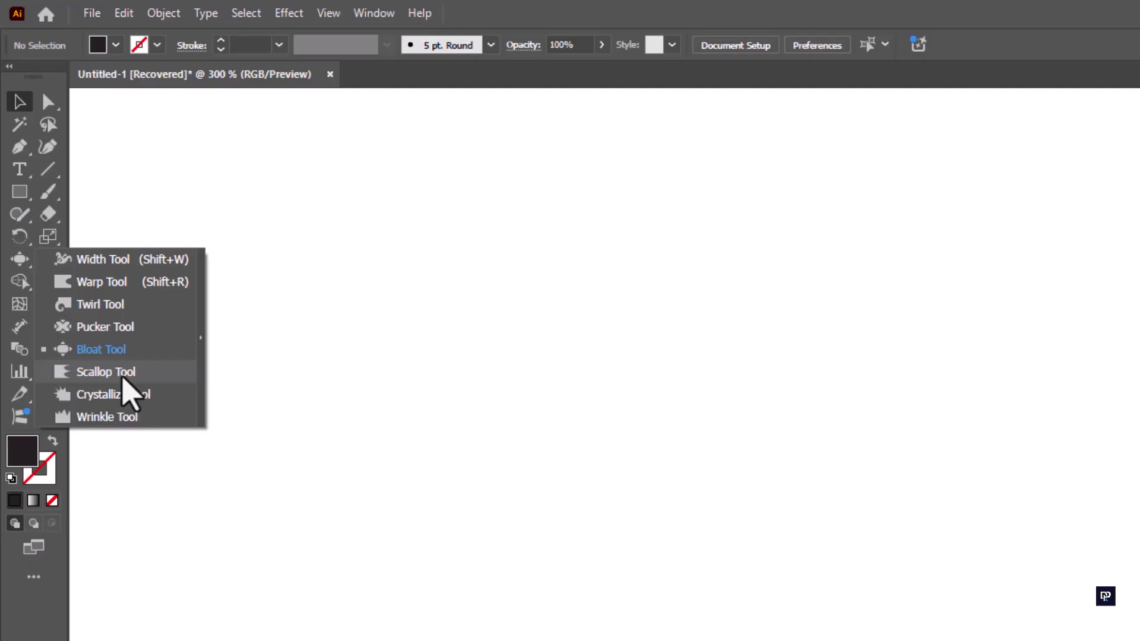
{"action": "left_click", "coordinate": [22, 193]}
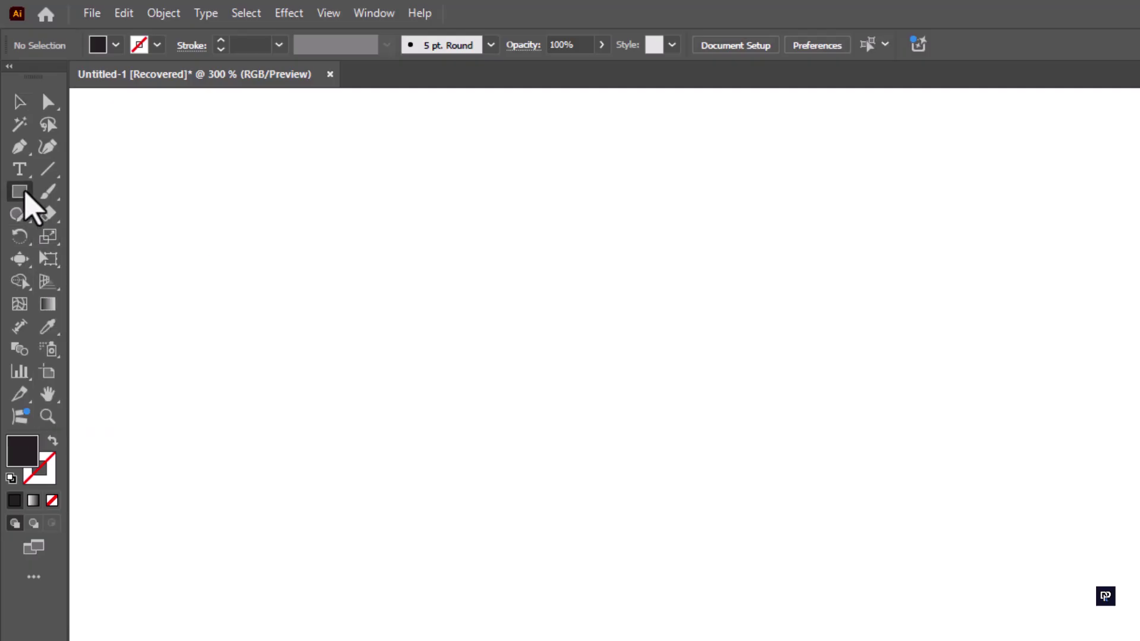
{"action": "left_click_drag", "start_coordinate": [290, 240], "coordinate": [911, 614]}
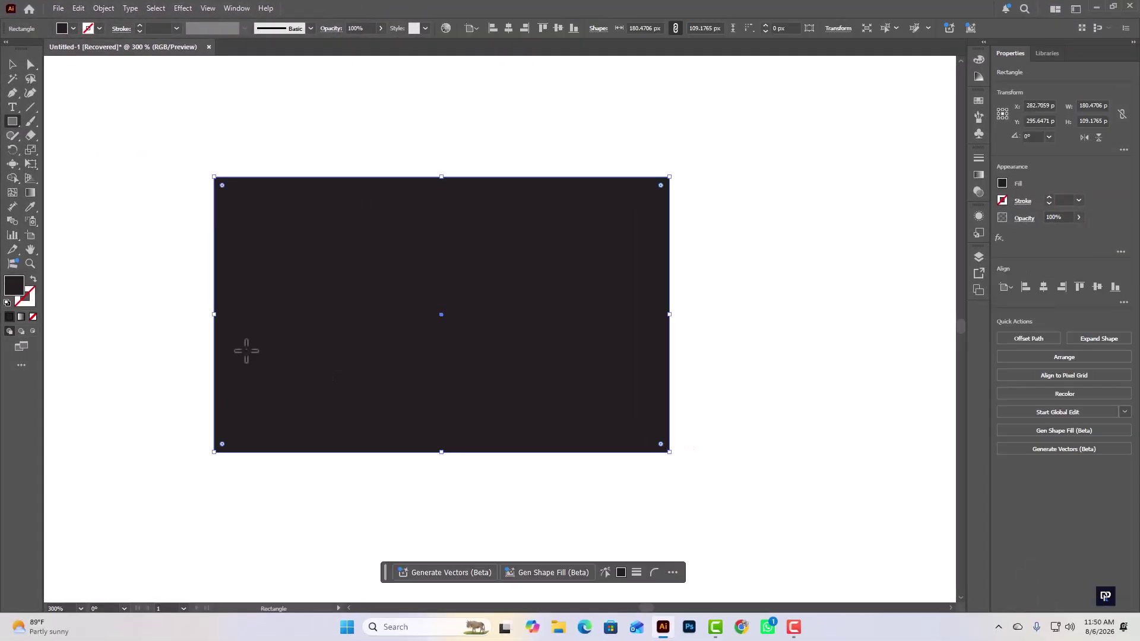
- Use the Scallop tool to form a row of small pointed peaks along the rectangle's top edge and distort its upper-left corner
{"action": "left_click", "coordinate": [11, 165]}
{"action": "left_click", "coordinate": [84, 236]}
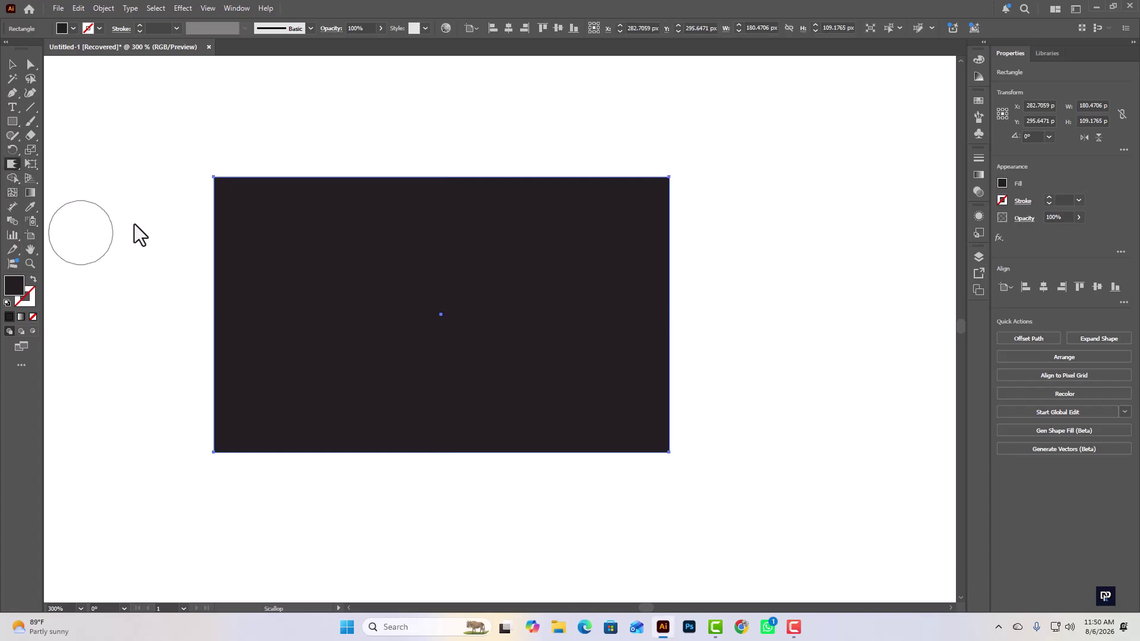
{"action": "left_click_drag", "start_coordinate": [282, 221], "coordinate": [271, 151]}
{"action": "left_click_drag", "start_coordinate": [314, 189], "coordinate": [318, 158]}
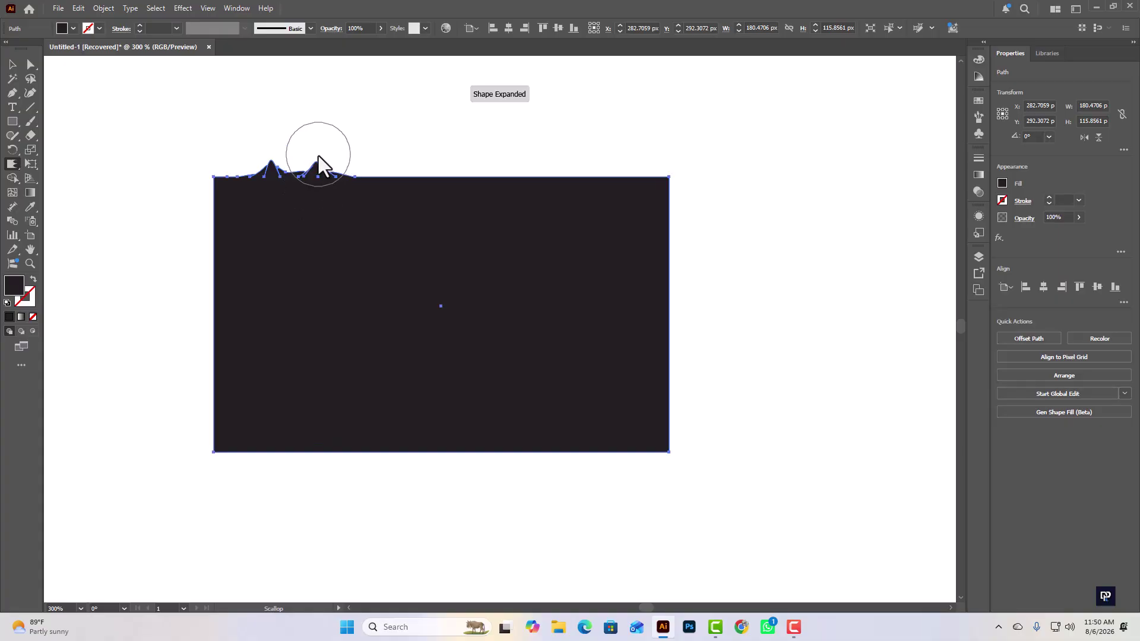
{"action": "left_click", "coordinate": [377, 168]}
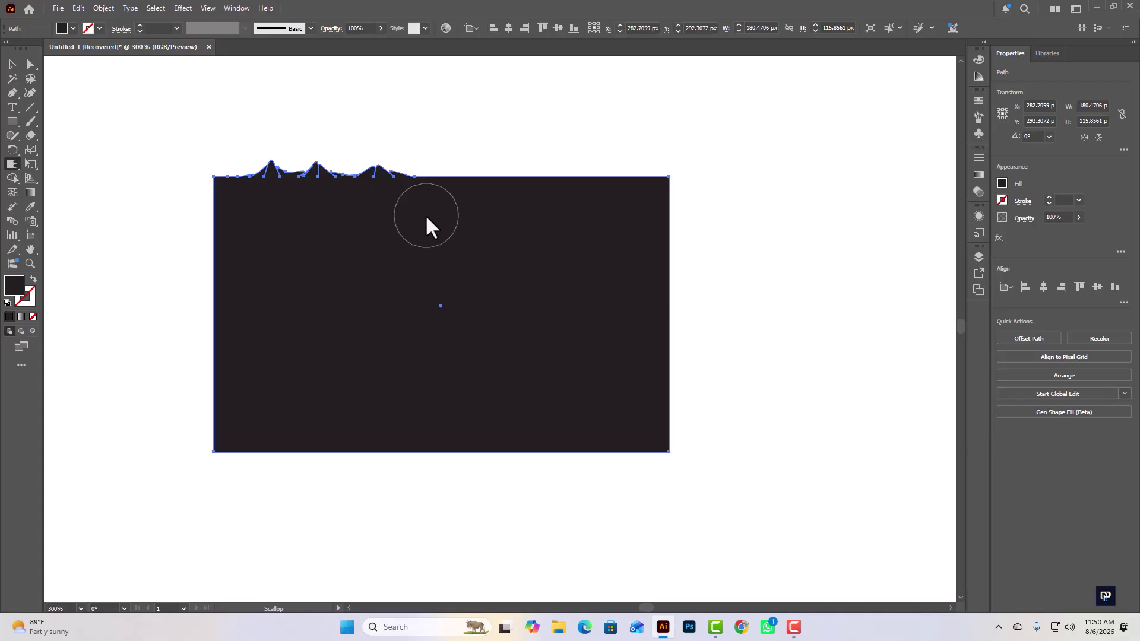
{"action": "mouse_move", "coordinate": [426, 212]}
{"action": "left_mouse_down"}
{"action": "mouse_move", "coordinate": [445, 160]}
{"action": "mouse_move", "coordinate": [534, 201]}
{"action": "mouse_move", "coordinate": [529, 134]}
{"action": "left_mouse_up"}
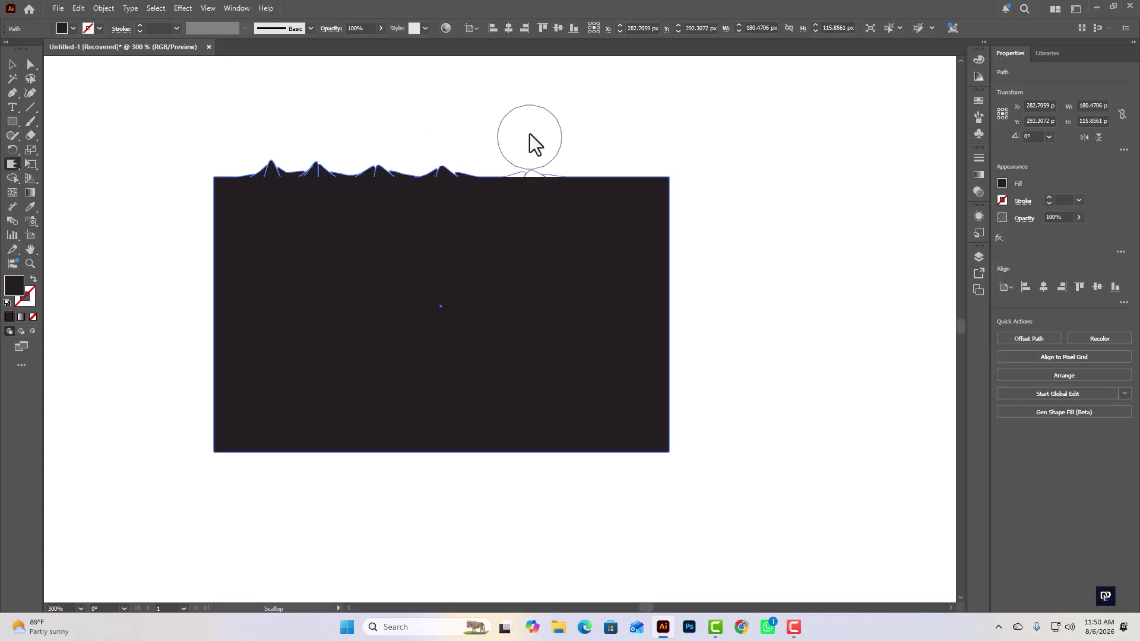
{"action": "left_click_drag", "start_coordinate": [494, 195], "coordinate": [488, 159]}
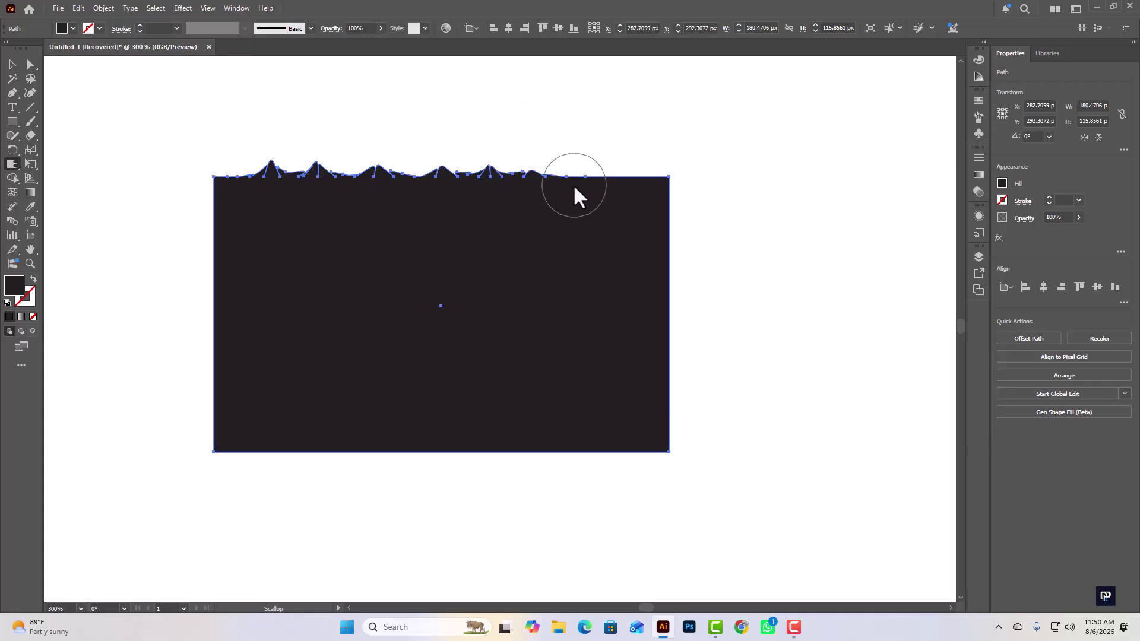
{"action": "left_click_drag", "start_coordinate": [574, 193], "coordinate": [603, 127]}
{"action": "left_click_drag", "start_coordinate": [623, 205], "coordinate": [639, 143]}
{"action": "mouse_move", "coordinate": [222, 197]}
{"action": "left_mouse_down"}
{"action": "mouse_move", "coordinate": [195, 156]}
{"action": "mouse_move", "coordinate": [207, 158]}
{"action": "left_mouse_up"}
- Move the scalloped shape about 25 px right and 11 px down on the canvas
{"action": "left_click", "coordinate": [12, 64]}
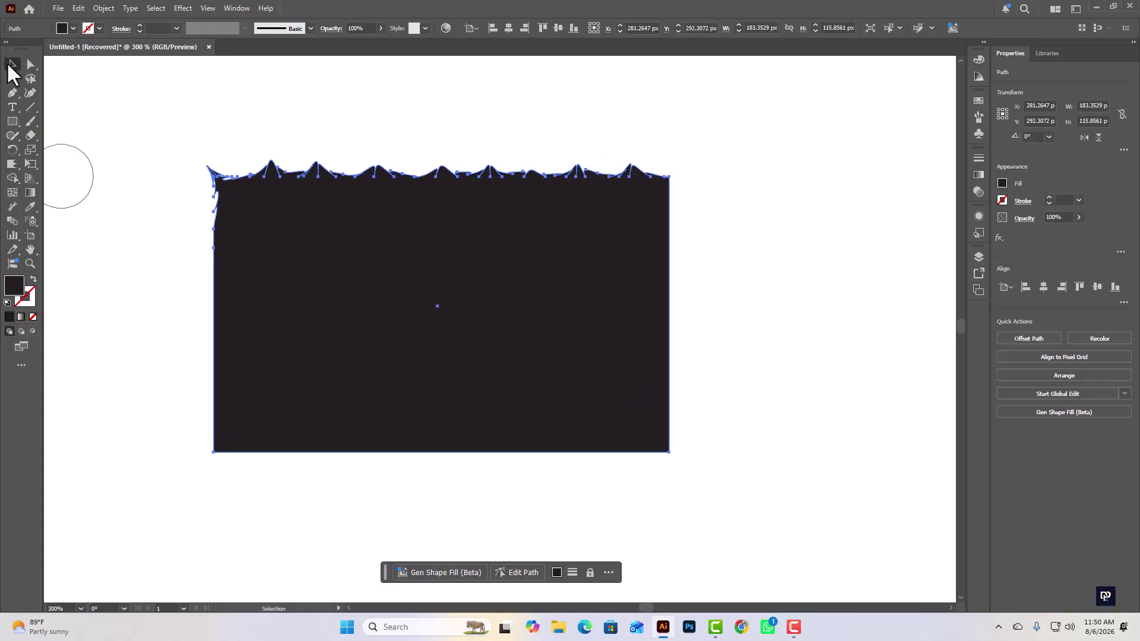
{"action": "left_click", "coordinate": [677, 221]}
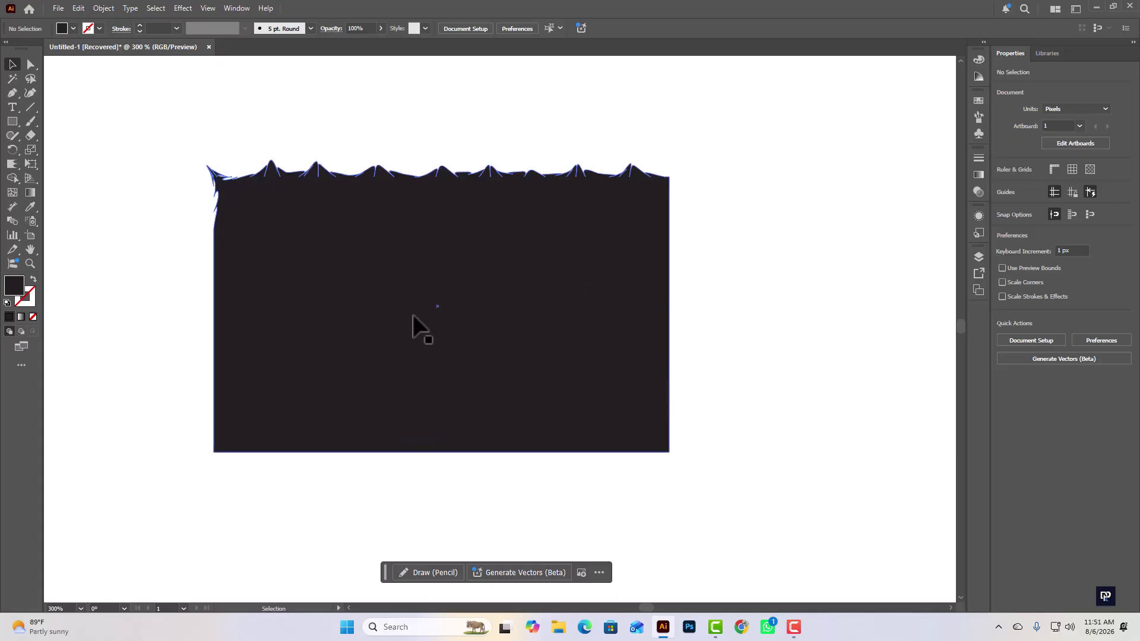
{"action": "left_click_drag", "start_coordinate": [415, 326], "coordinate": [481, 352]}
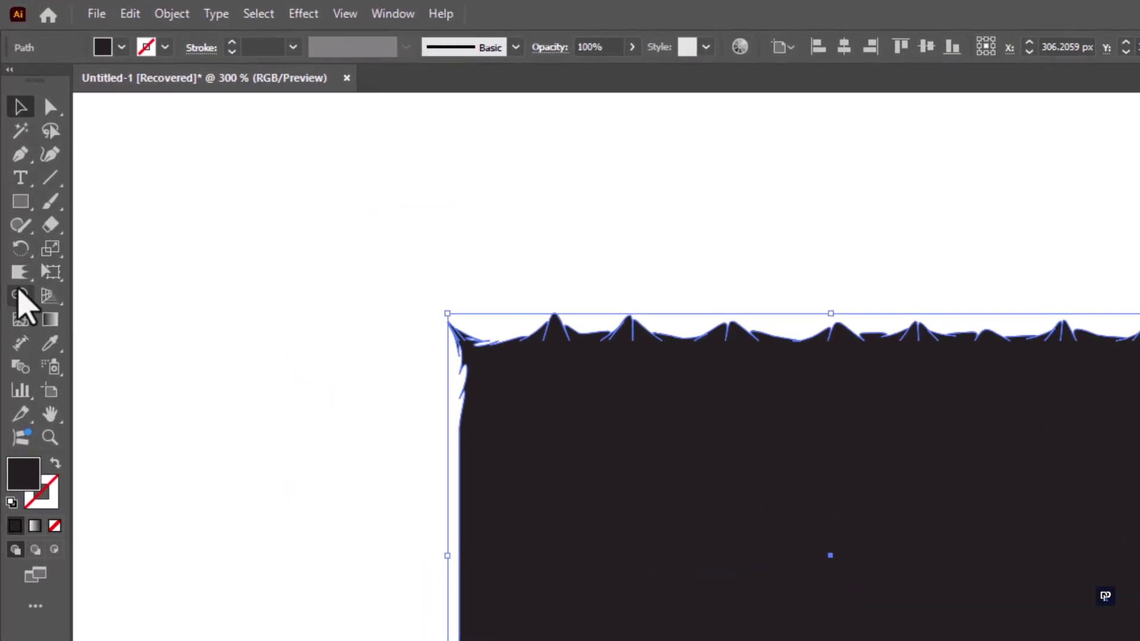
- Use the Crystallize tool to pull sharp spikes out of the middle and right part of the shape's top edge
{"action": "left_click", "coordinate": [14, 188]}
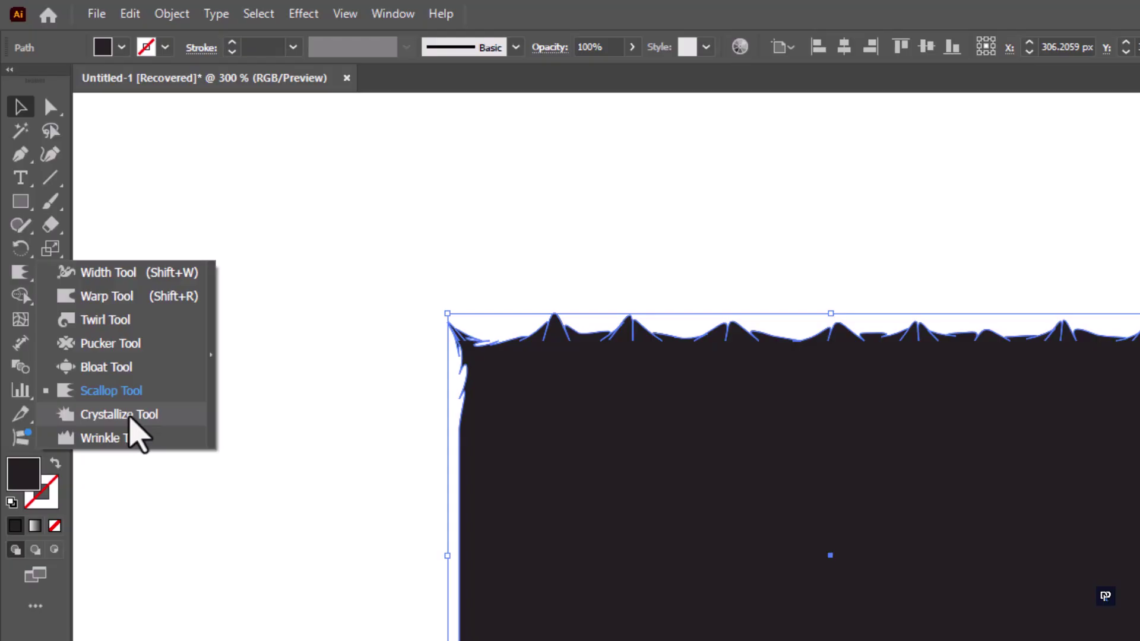
{"action": "left_click", "coordinate": [131, 416]}
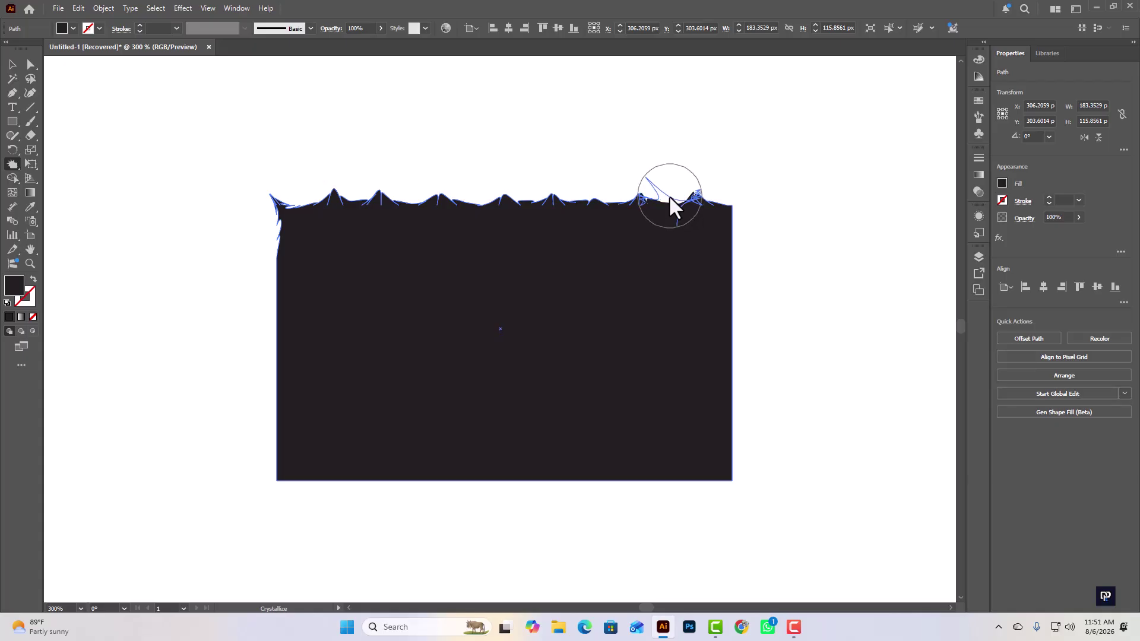
{"action": "left_click_drag", "start_coordinate": [669, 184], "coordinate": [670, 184]}
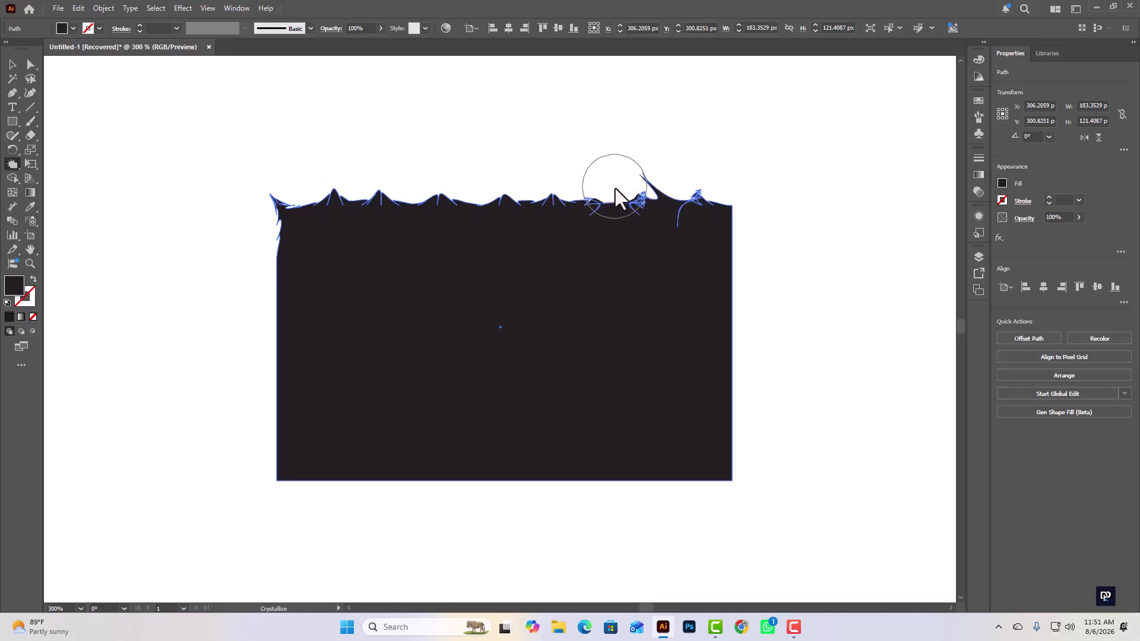
{"action": "left_click_drag", "start_coordinate": [526, 184], "coordinate": [525, 179]}
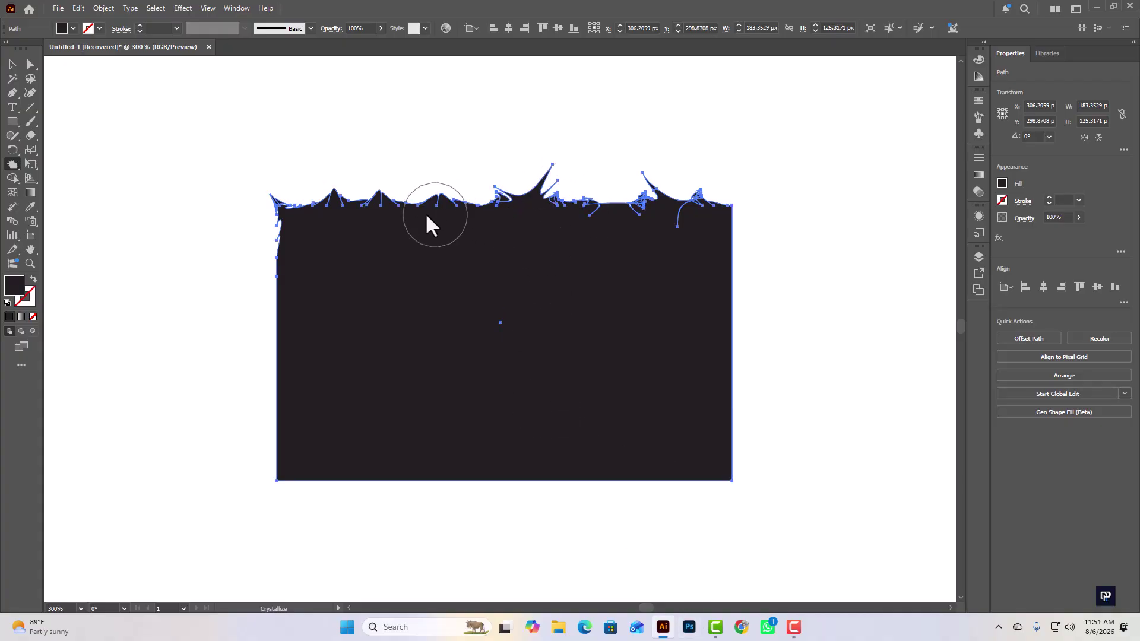
- Use the Crystallize tool to add more sharp spikes to the left, middle and right parts of the shape's top edge
{"action": "left_click_drag", "start_coordinate": [408, 206], "coordinate": [416, 191]}
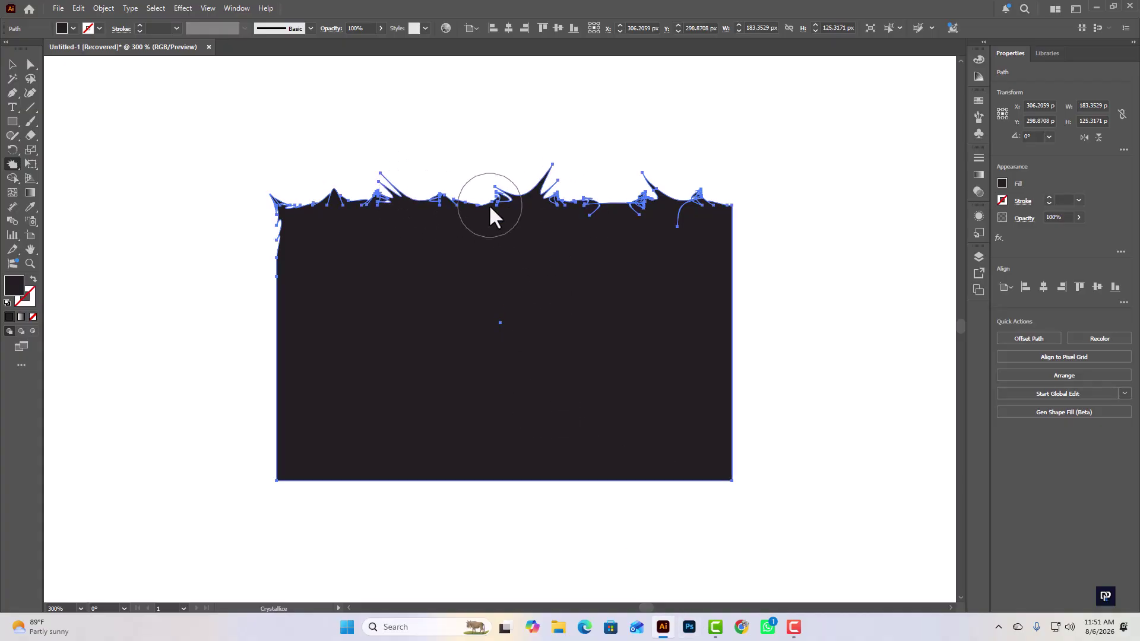
{"action": "left_click_drag", "start_coordinate": [490, 207], "coordinate": [475, 191]}
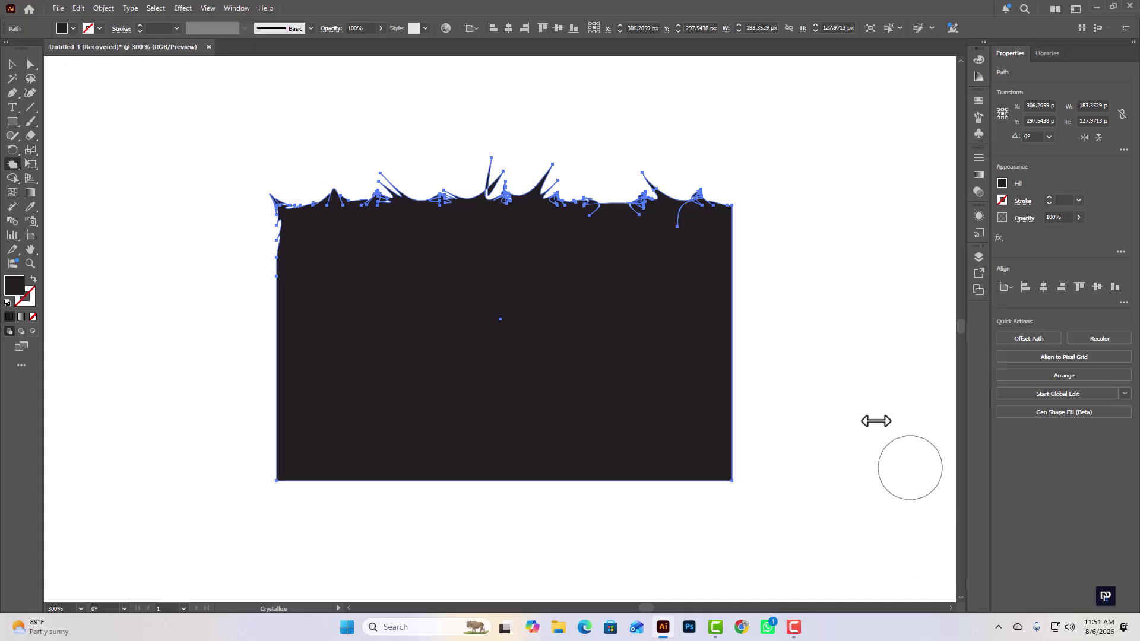
{"action": "mouse_move", "coordinate": [622, 213]}
{"action": "left_mouse_down"}
{"action": "mouse_move", "coordinate": [619, 178]}
{"action": "mouse_move", "coordinate": [593, 197]}
{"action": "mouse_move", "coordinate": [586, 172]}
{"action": "left_mouse_up"}
- Use the Crystallize tool to pull outward spikes from the shape's right, bottom and left edges
{"action": "left_click_drag", "start_coordinate": [722, 287], "coordinate": [781, 285]}
{"action": "mouse_move", "coordinate": [716, 365]}
{"action": "left_mouse_down"}
{"action": "mouse_move", "coordinate": [757, 368]}
{"action": "mouse_move", "coordinate": [675, 457]}
{"action": "mouse_move", "coordinate": [771, 465]}
{"action": "left_mouse_up"}
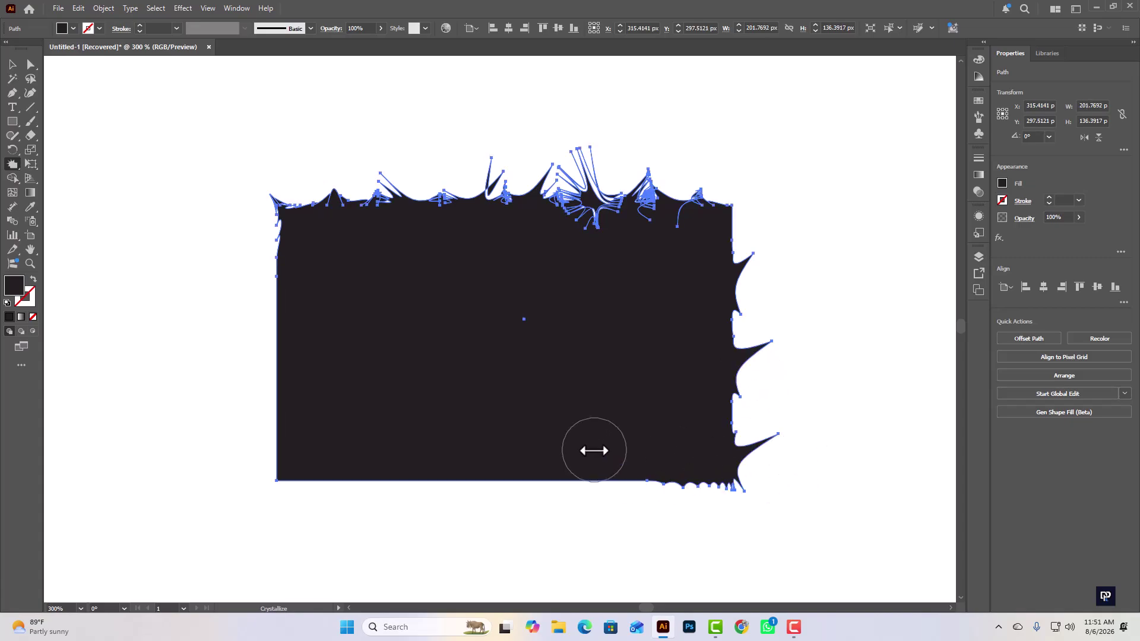
{"action": "mouse_move", "coordinate": [593, 447]}
{"action": "left_mouse_down"}
{"action": "mouse_move", "coordinate": [536, 547]}
{"action": "mouse_move", "coordinate": [523, 534]}
{"action": "left_mouse_up"}
{"action": "mouse_move", "coordinate": [433, 455]}
{"action": "left_mouse_down"}
{"action": "mouse_move", "coordinate": [404, 537]}
{"action": "mouse_move", "coordinate": [348, 453]}
{"action": "mouse_move", "coordinate": [300, 532]}
{"action": "mouse_move", "coordinate": [302, 426]}
{"action": "mouse_move", "coordinate": [229, 401]}
{"action": "mouse_move", "coordinate": [261, 353]}
{"action": "mouse_move", "coordinate": [244, 300]}
{"action": "mouse_move", "coordinate": [217, 279]}
{"action": "left_mouse_up"}
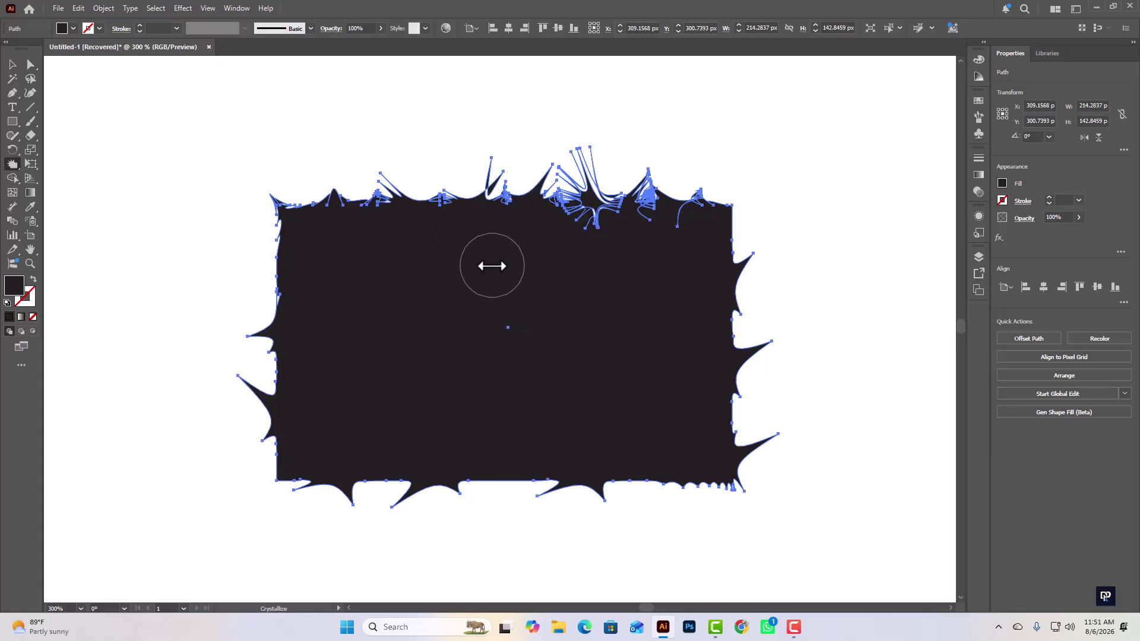
- Select the spiked shape and delete it from the canvas
{"action": "left_click", "coordinate": [12, 166]}
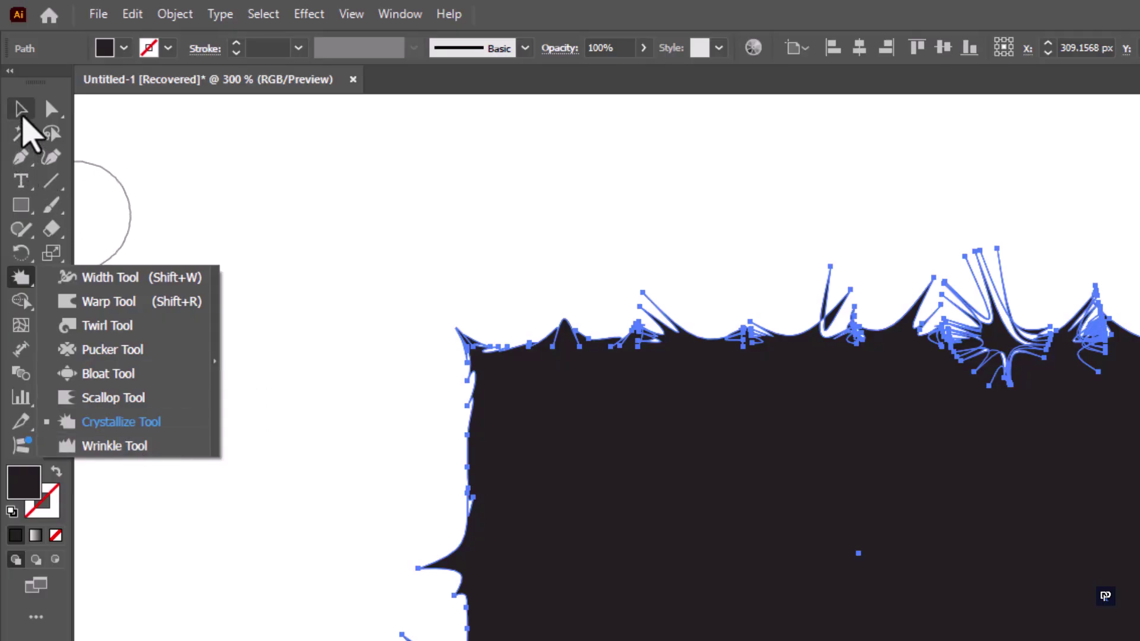
{"action": "left_click", "coordinate": [21, 111]}
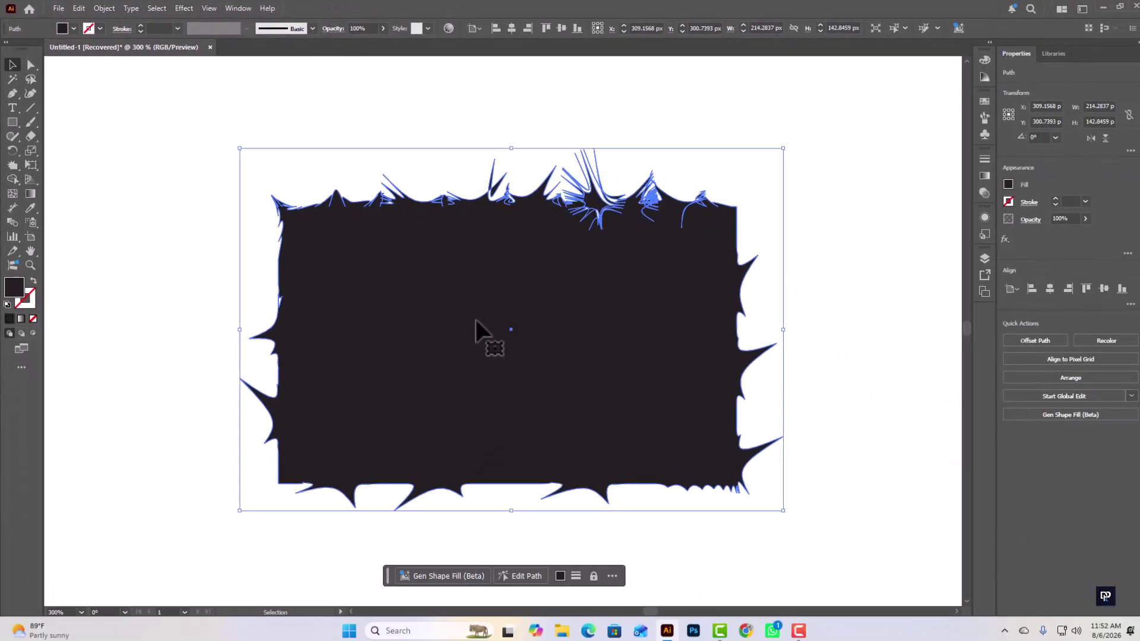
{"action": "key", "text": "Delete"}
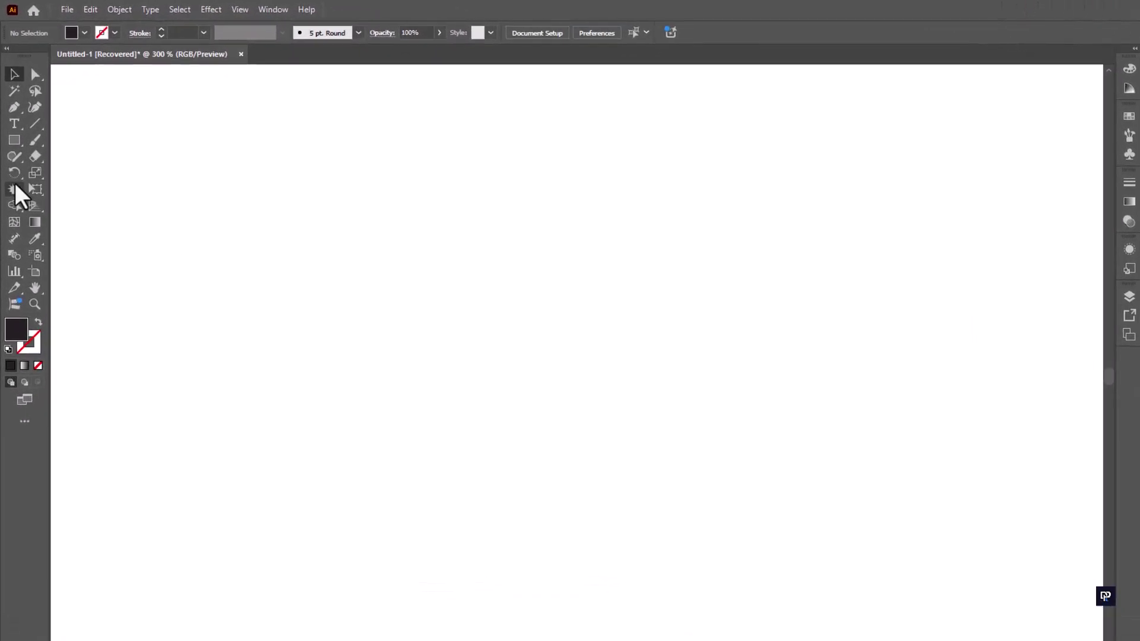
- Draw a new black rectangle about 178 px wide and 124 px high in the middle of the canvas
{"action": "left_click", "coordinate": [13, 164]}
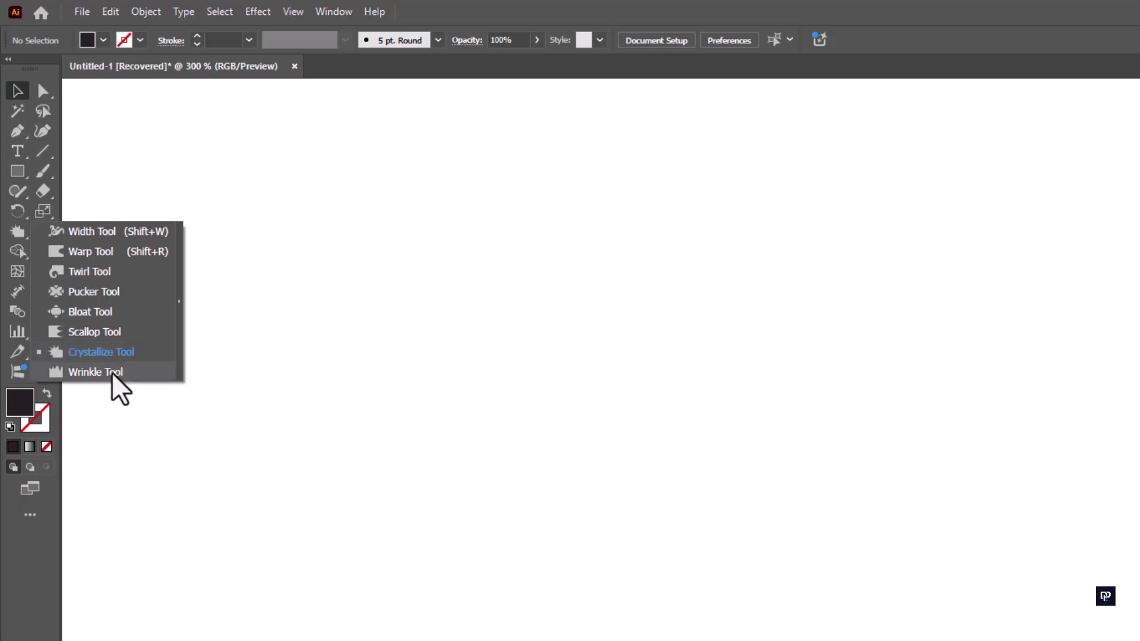
{"action": "left_click", "coordinate": [17, 251]}
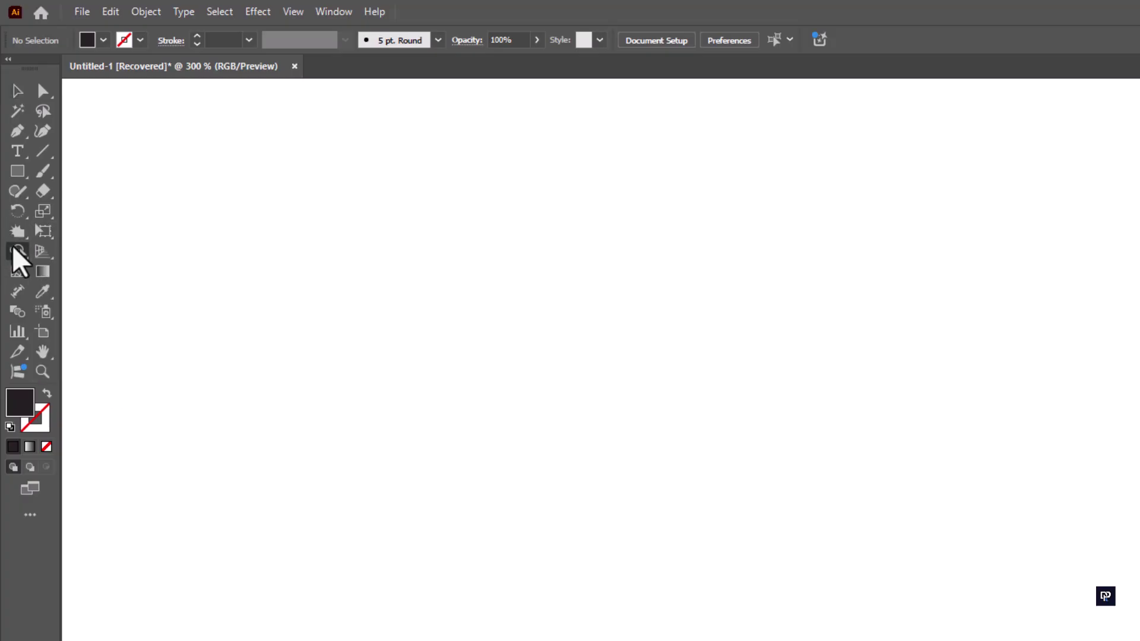
{"action": "left_click", "coordinate": [18, 171]}
{"action": "left_click_drag", "start_coordinate": [360, 218], "coordinate": [893, 613]}
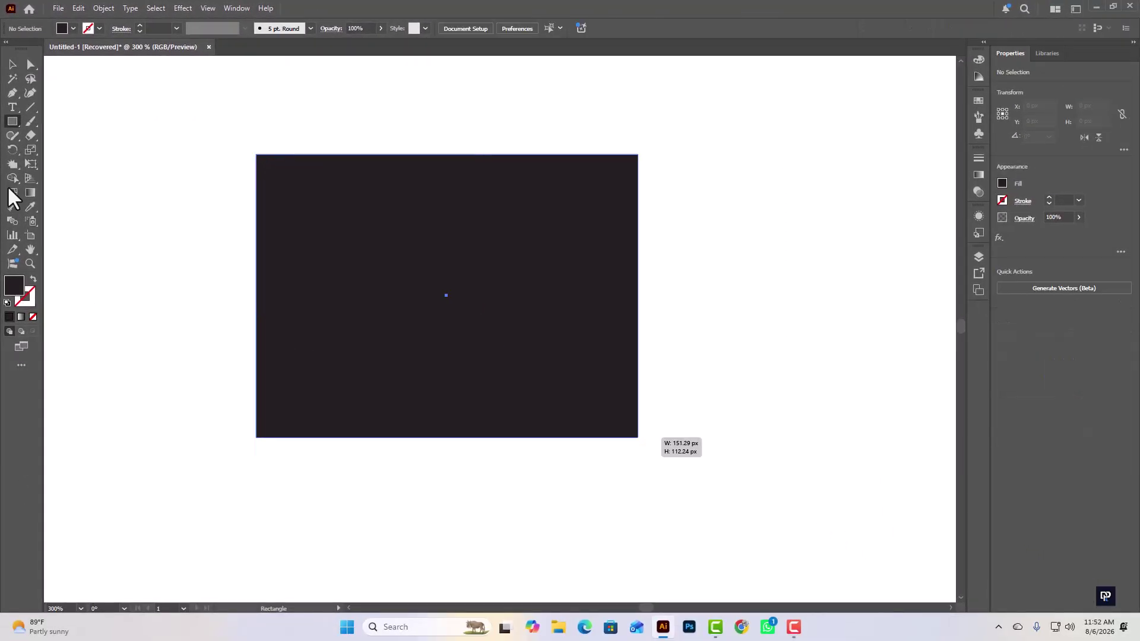
- Use the Wrinkle tool to form irregular waves along the left and middle parts of the new rectangle's top edge
{"action": "left_click", "coordinate": [12, 168]}
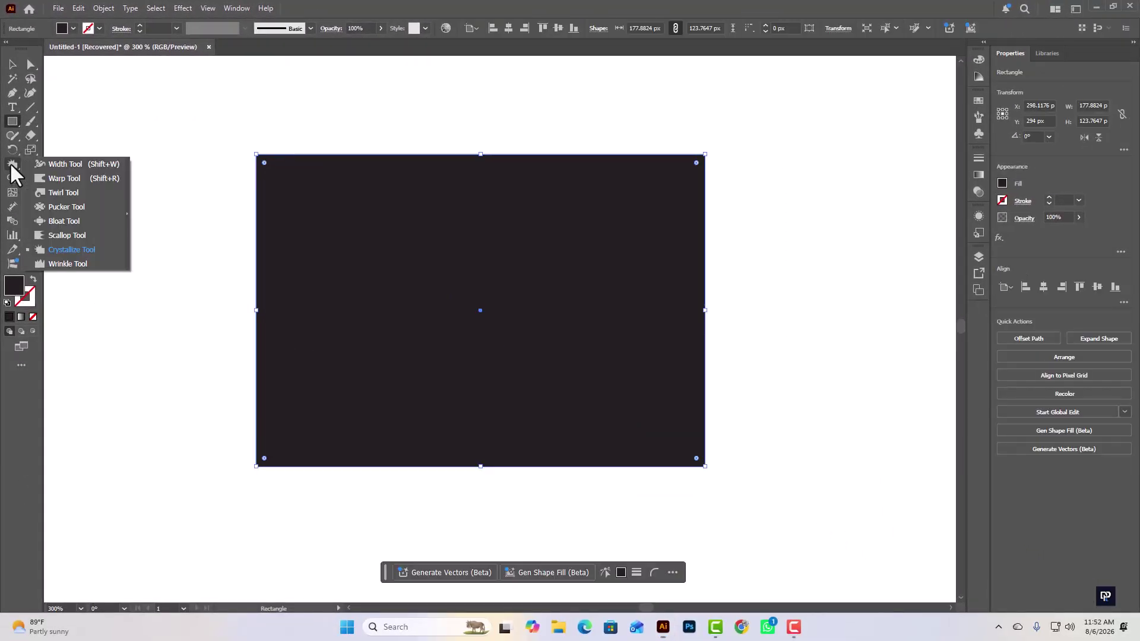
{"action": "left_click", "coordinate": [63, 264]}
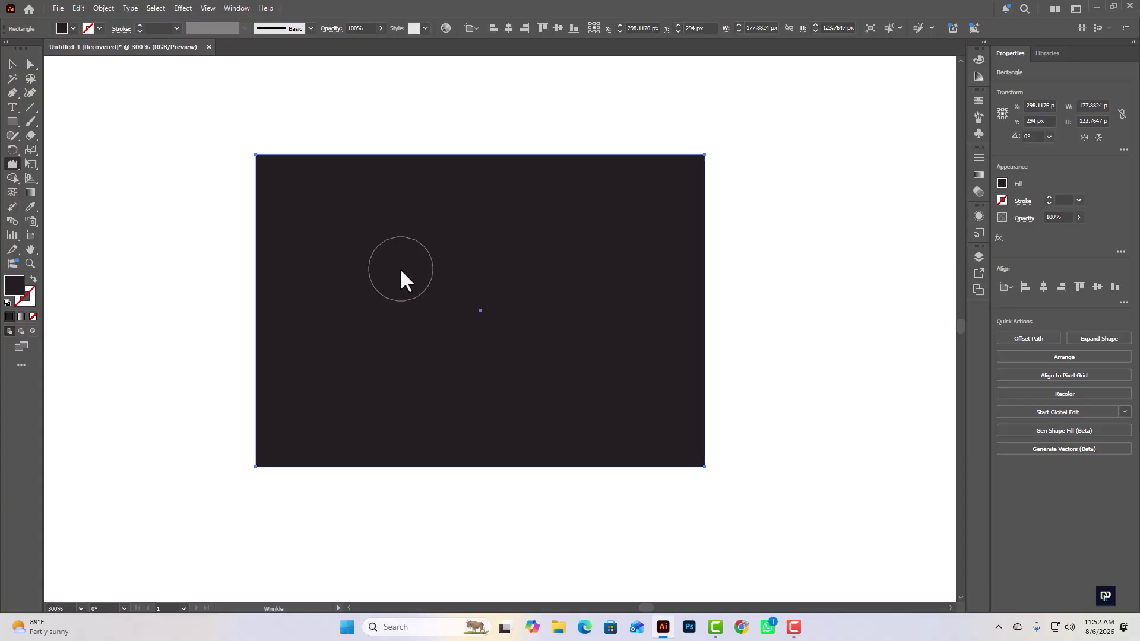
{"action": "left_click", "coordinate": [331, 154]}
{"action": "left_click_drag", "start_coordinate": [330, 154], "coordinate": [331, 155]}
{"action": "scroll", "coordinate": [351, 191], "scroll_direction": "up", "scroll_amount": 2}
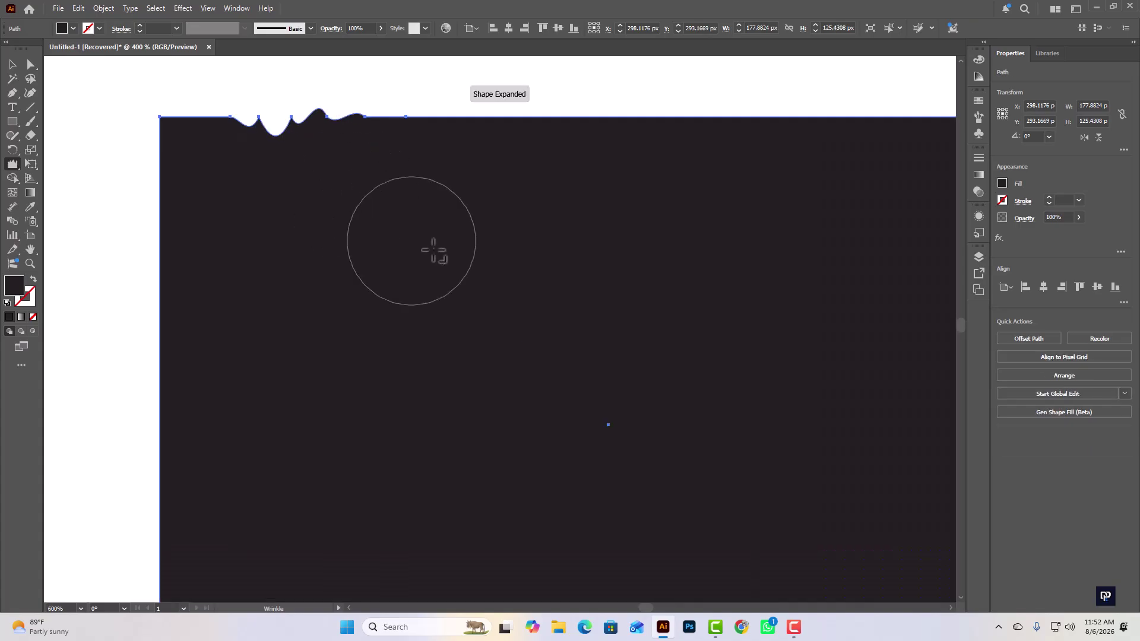
{"action": "scroll", "coordinate": [432, 247], "scroll_direction": "up", "scroll_amount": 1}
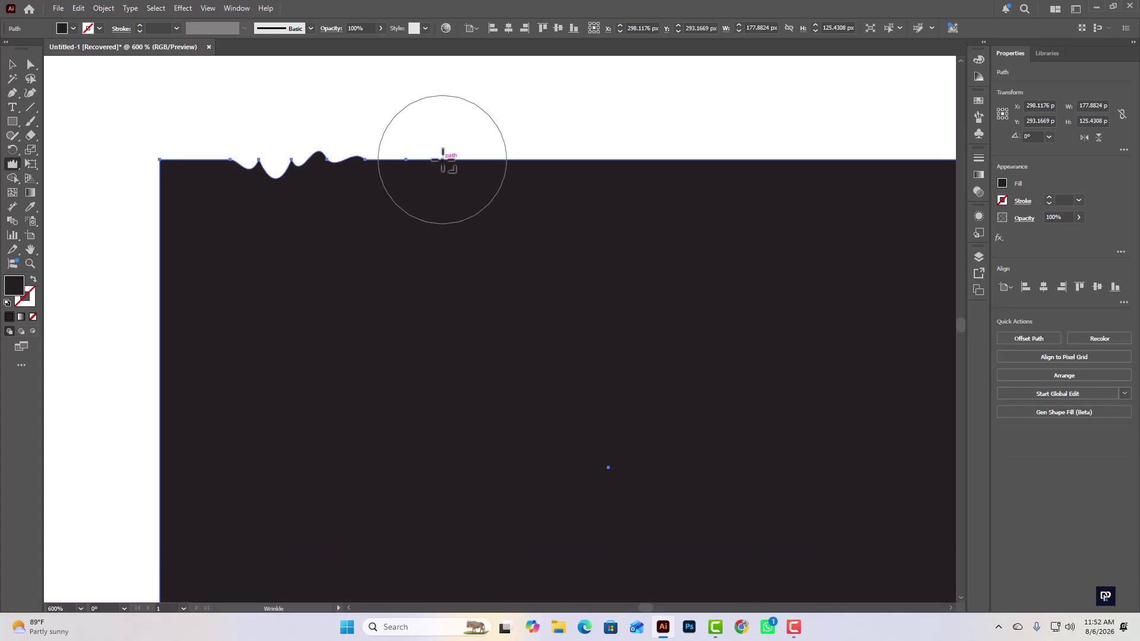
{"action": "left_click_drag", "start_coordinate": [442, 159], "coordinate": [442, 159]}
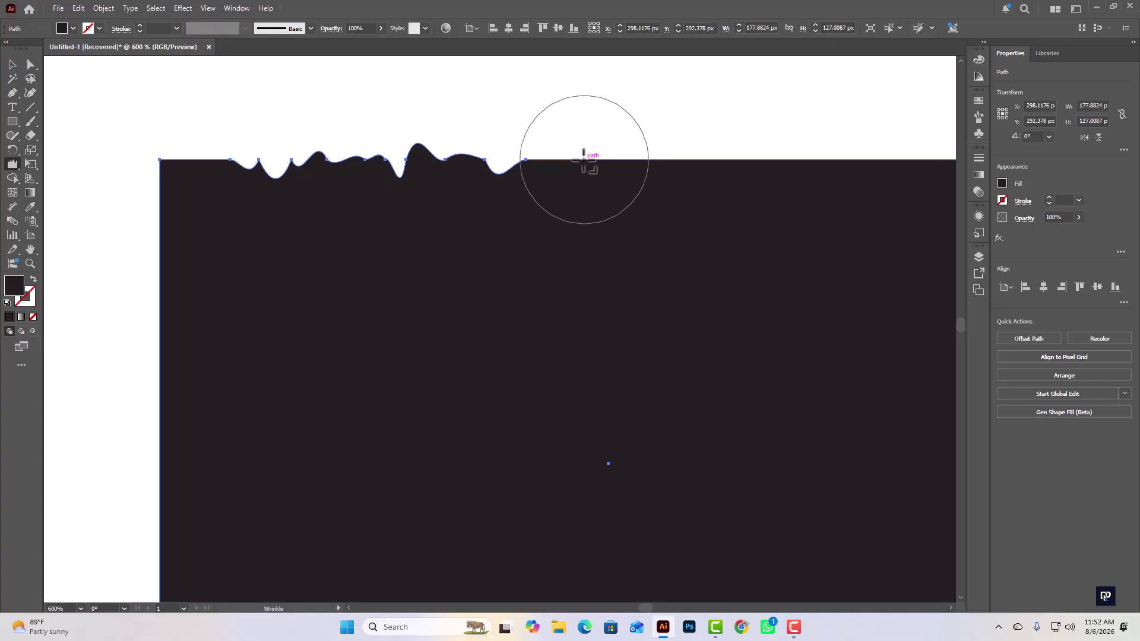
{"action": "left_click_drag", "start_coordinate": [583, 159], "coordinate": [583, 159]}
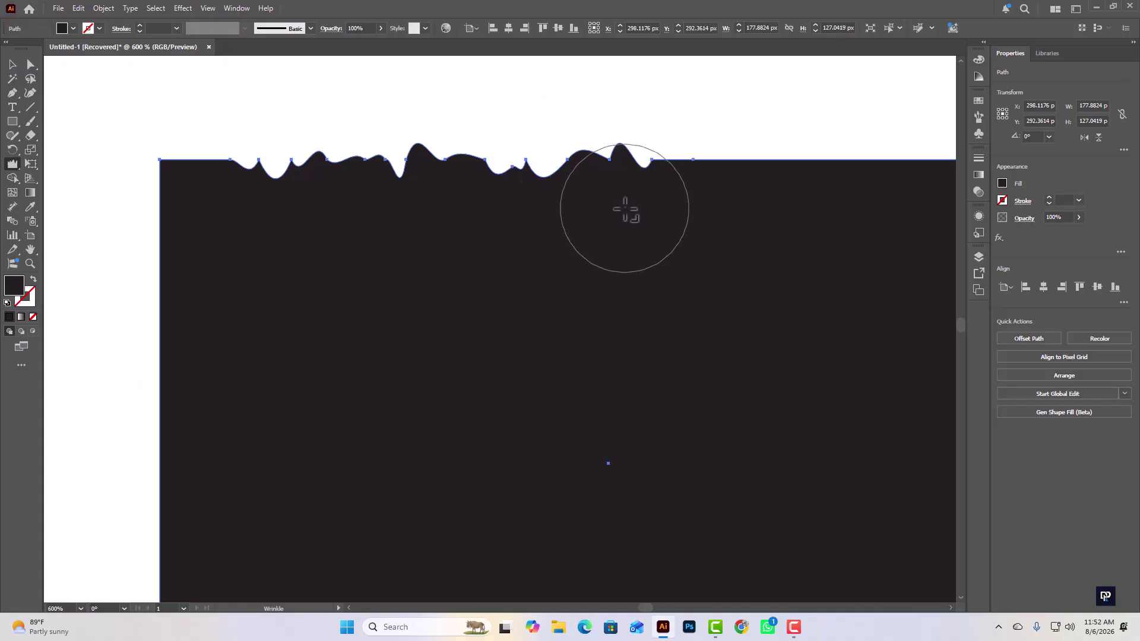
- Continue wrinkling along the right part of the rectangle's top edge, then apply the Wrinkle tool at its upper-left corner
{"action": "scroll", "coordinate": [630, 248], "scroll_direction": "down", "scroll_amount": 2}
{"action": "scroll", "coordinate": [630, 247], "scroll_direction": "down", "scroll_amount": 2}
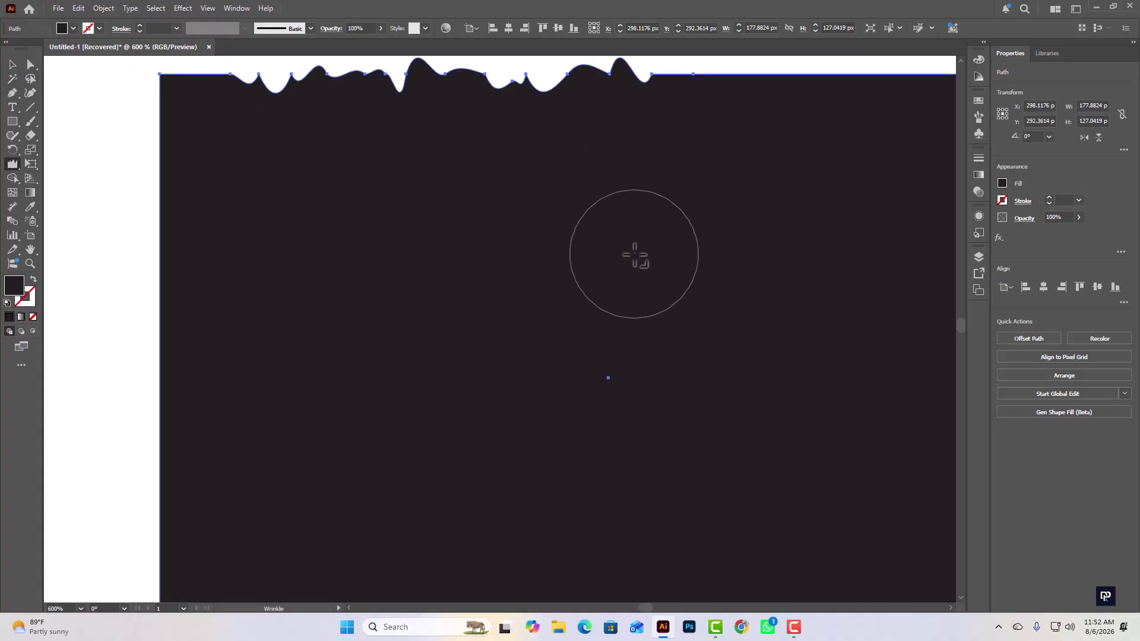
{"action": "scroll", "coordinate": [635, 255], "scroll_direction": "down", "scroll_amount": 3}
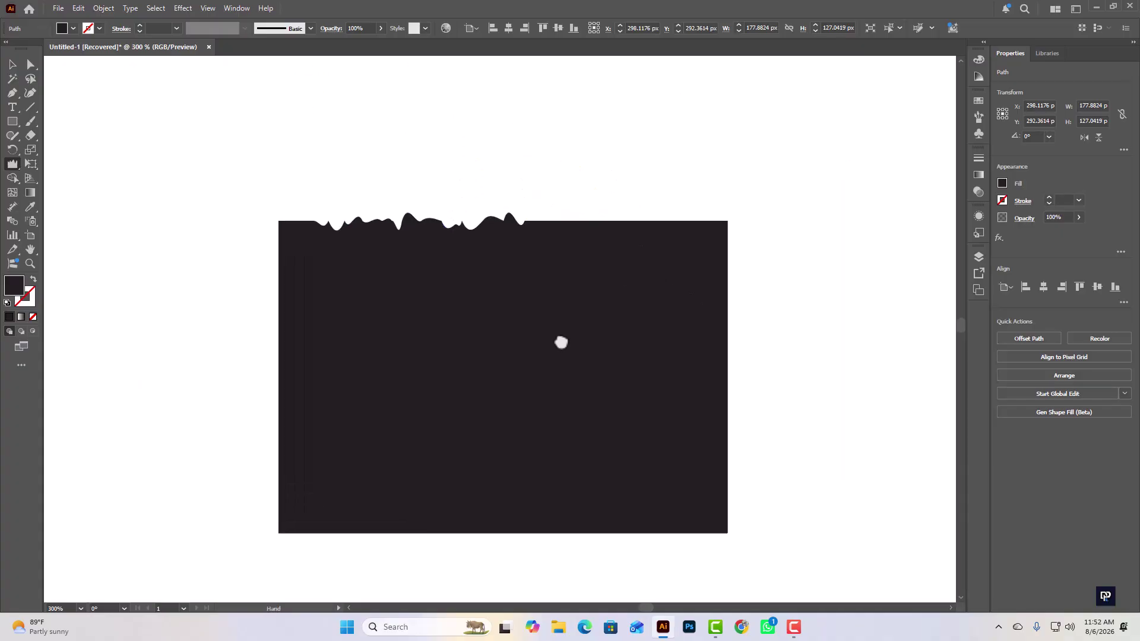
{"action": "left_click_drag", "start_coordinate": [558, 229], "coordinate": [650, 231]}
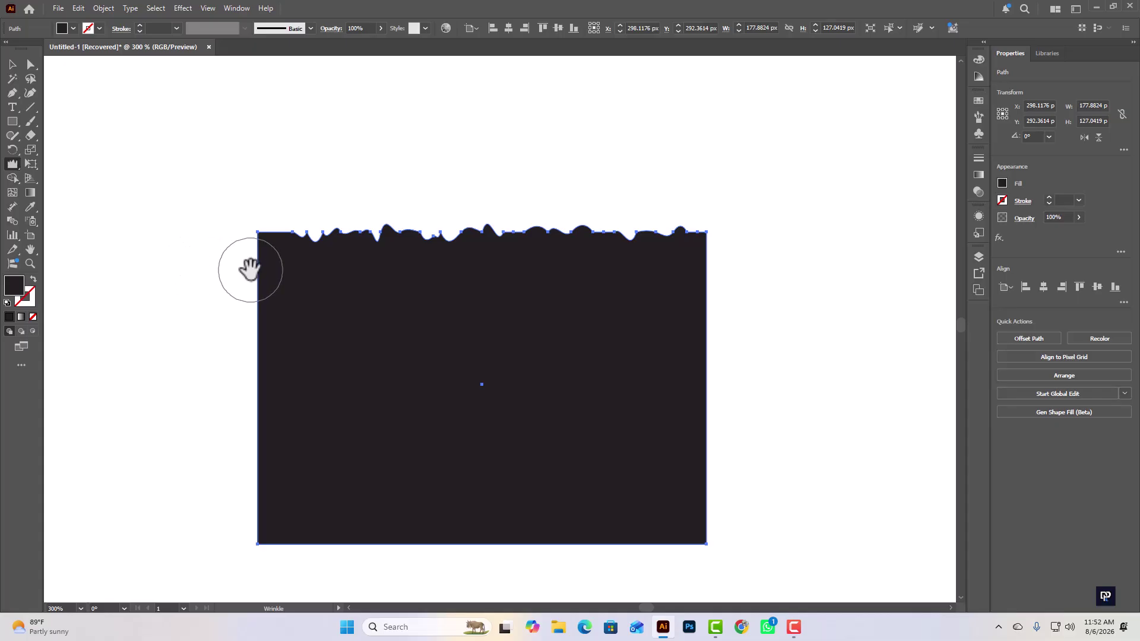
{"action": "mouse_move", "coordinate": [255, 280]}
{"action": "left_mouse_down"}
{"action": "mouse_move", "coordinate": [268, 245]}
{"action": "mouse_move", "coordinate": [237, 206]}
{"action": "left_mouse_up"}
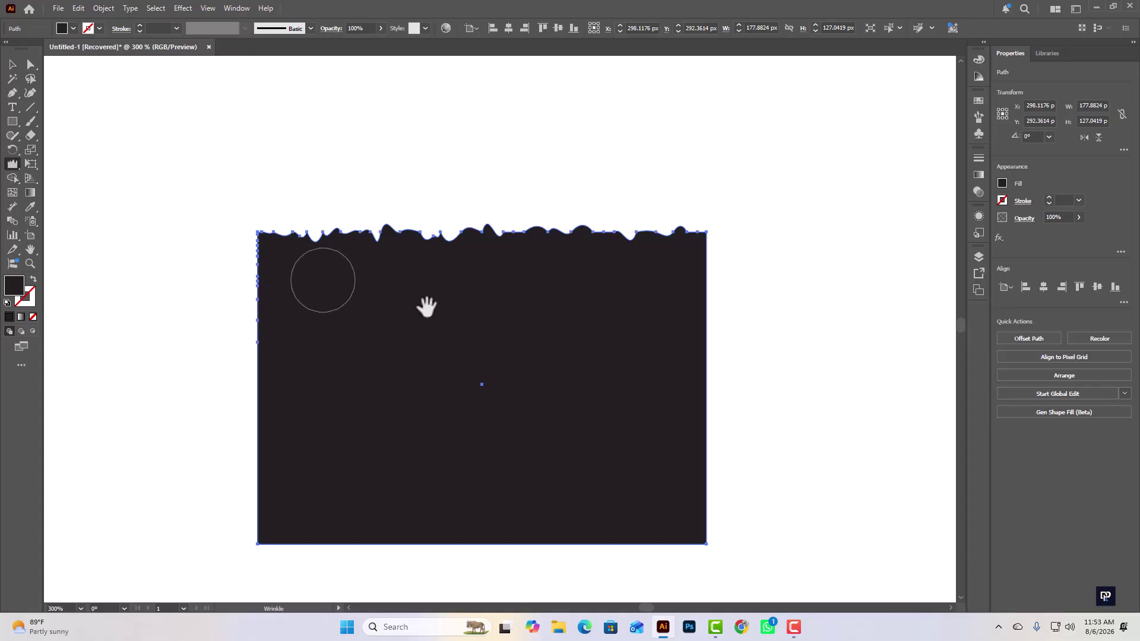
- Move the wrinkled shape about 32 px up and 2 px left, and make the Wrinkle tool active again
{"action": "left_click", "coordinate": [13, 67]}
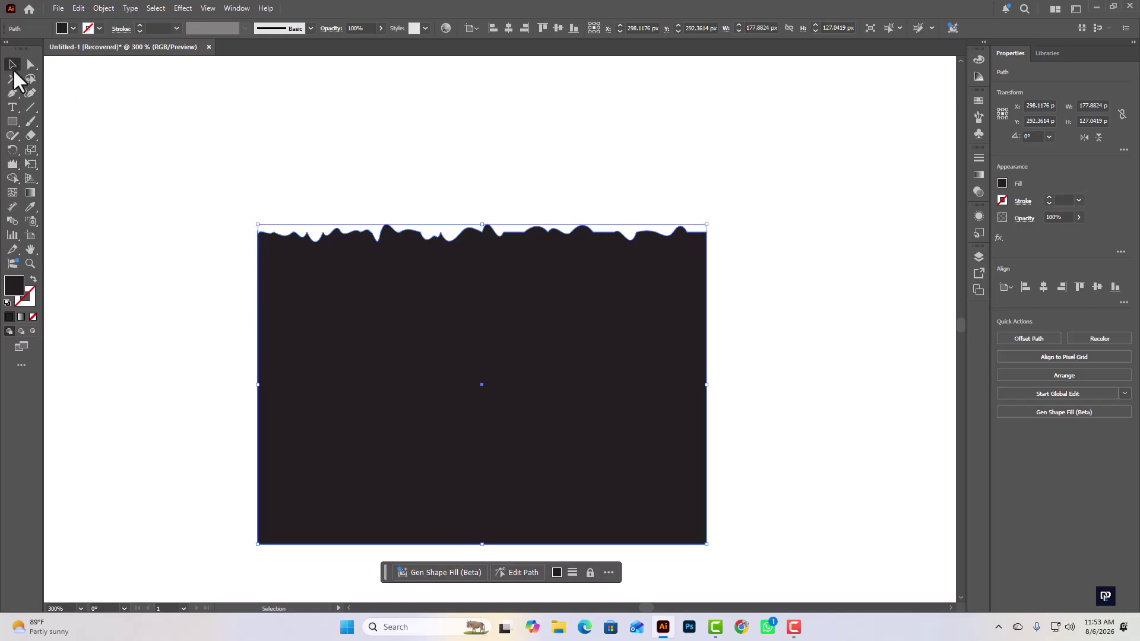
{"action": "left_click_drag", "start_coordinate": [557, 348], "coordinate": [553, 270]}
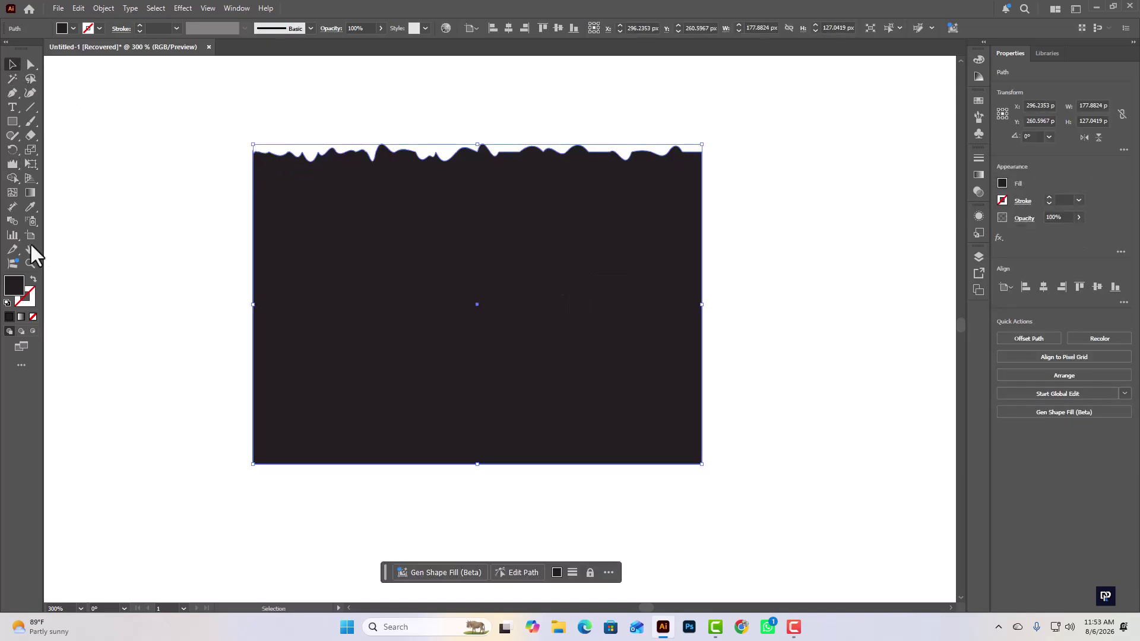
{"action": "left_click", "coordinate": [12, 178]}
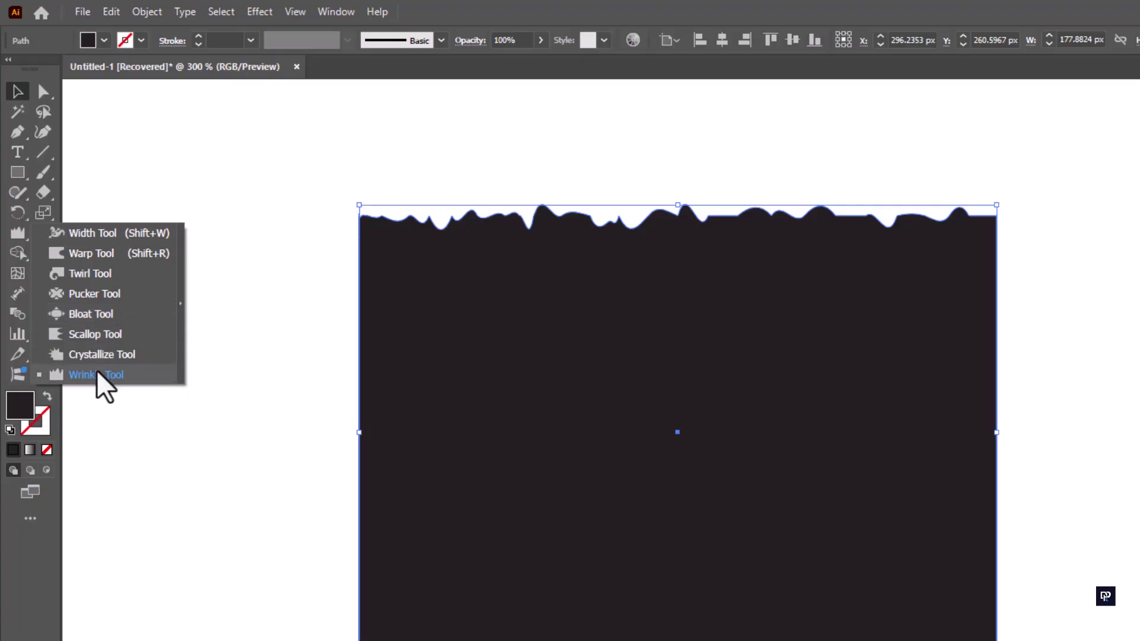
{"action": "left_click", "coordinate": [13, 236]}
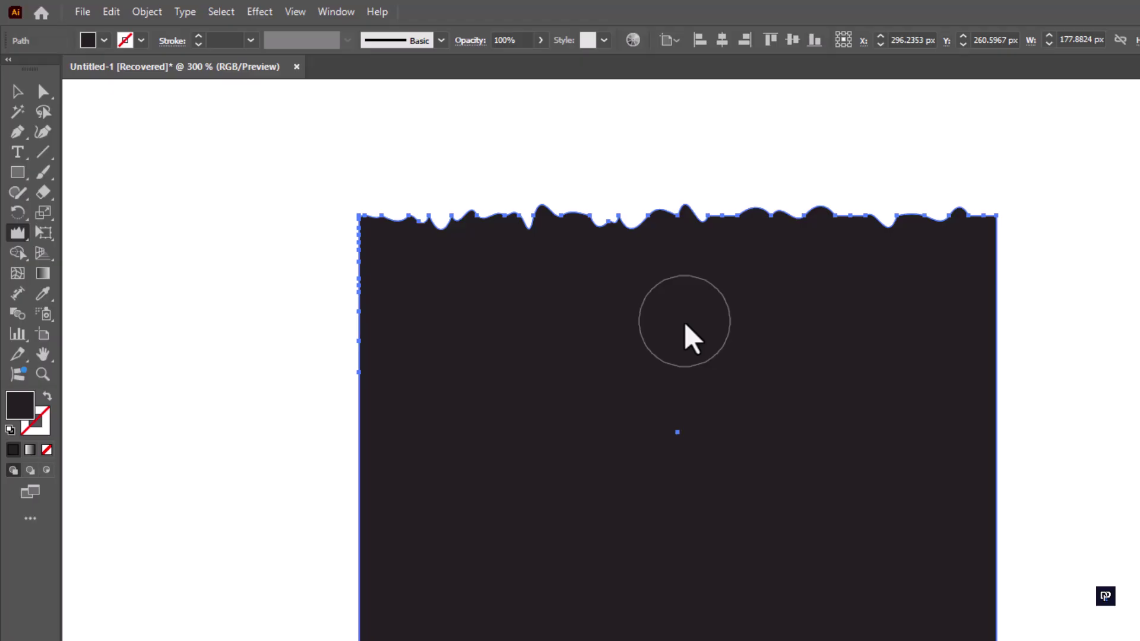